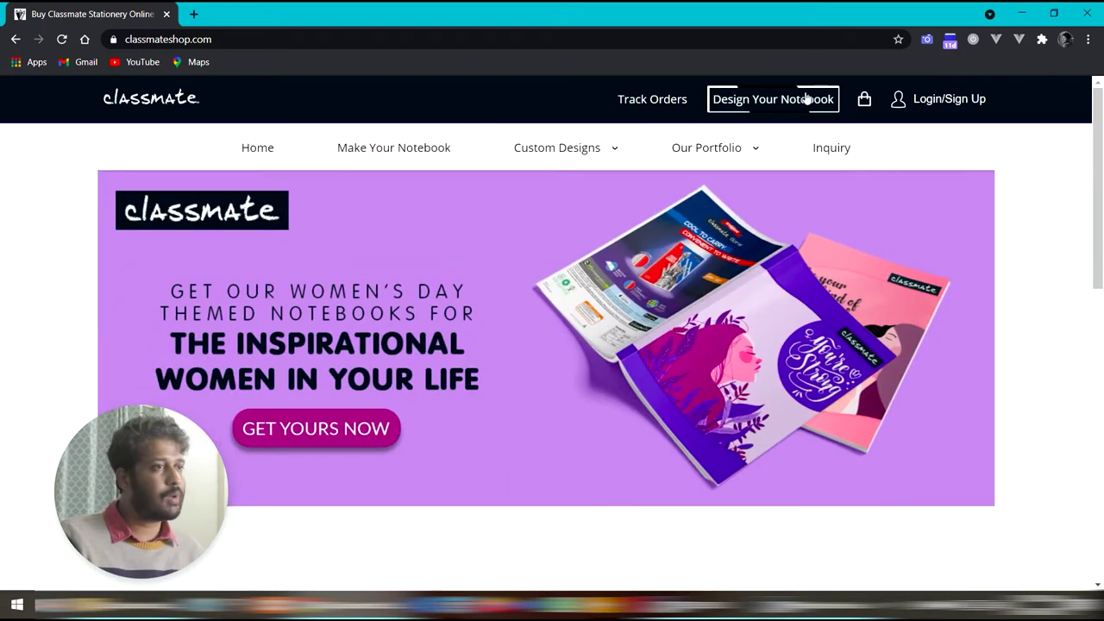
Start a custom notebook design, keep 140 pages, and continue to the size step
click(808, 99)
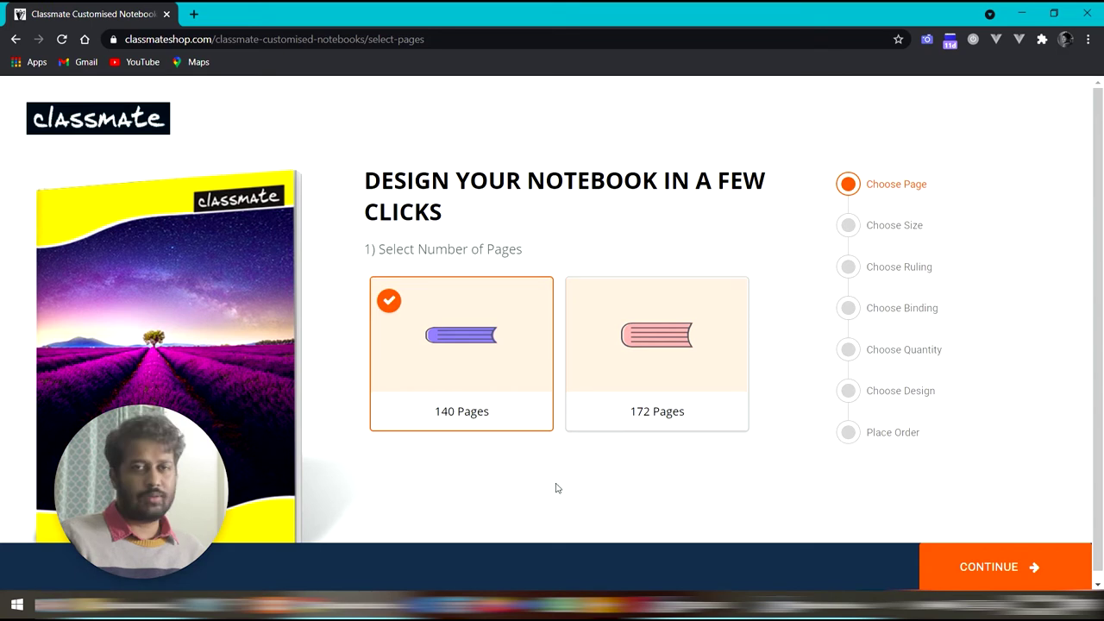
scroll(556, 488, down, 1)
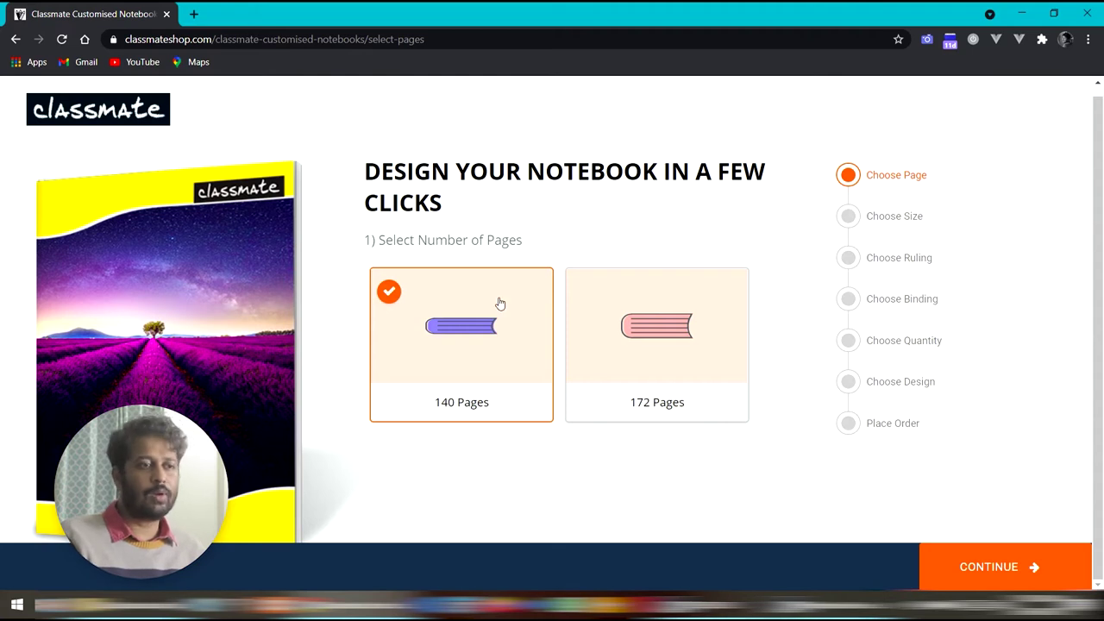
click(1067, 566)
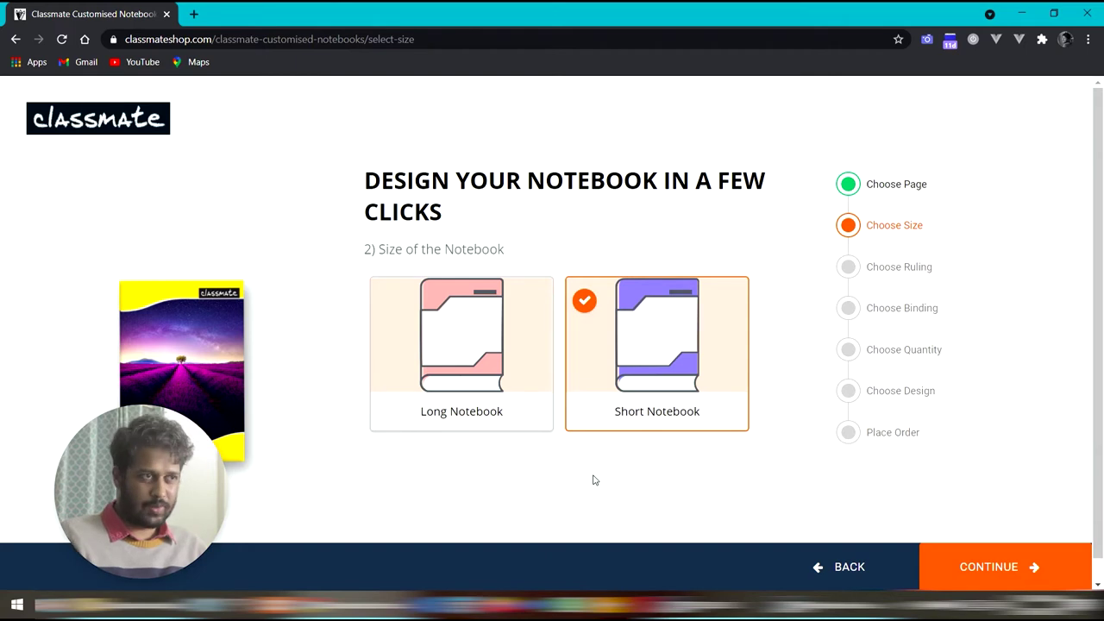
click(490, 363)
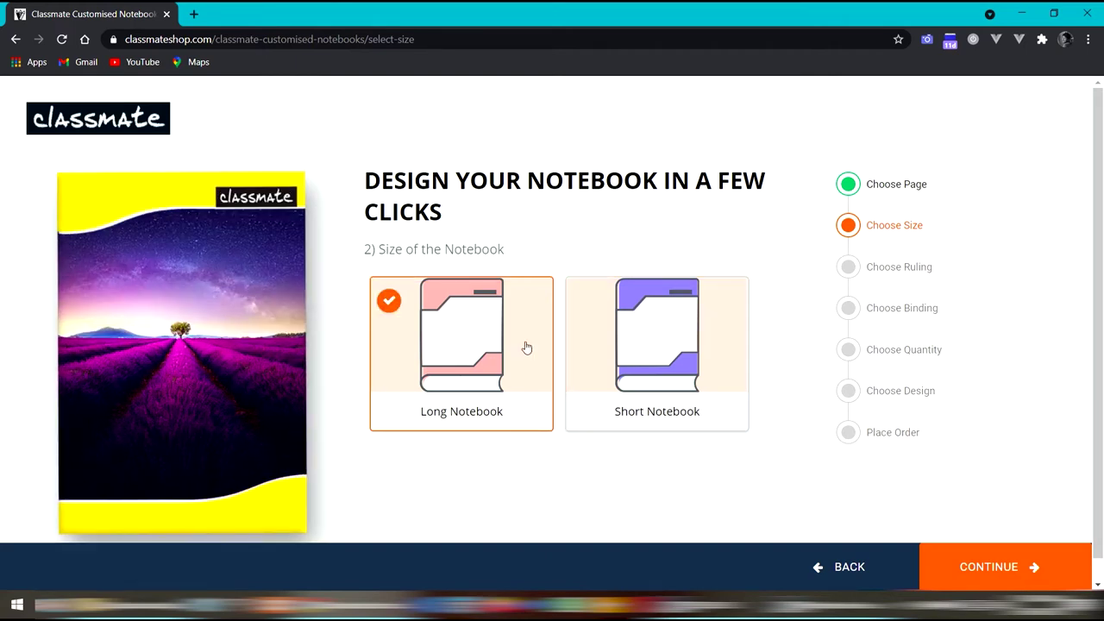
click(633, 342)
click(454, 354)
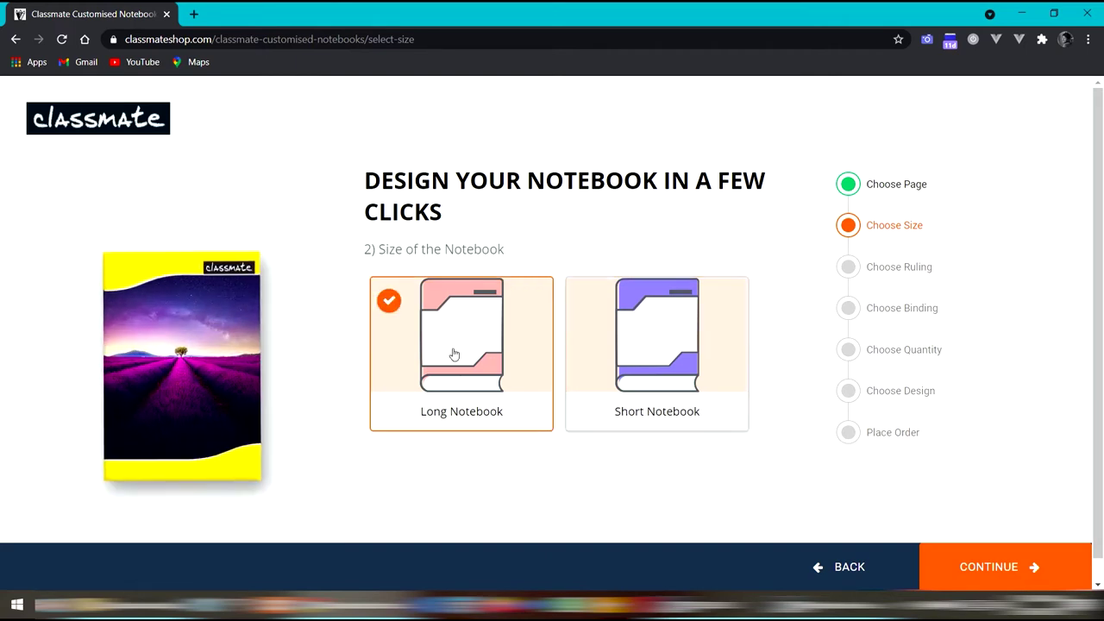
click(676, 324)
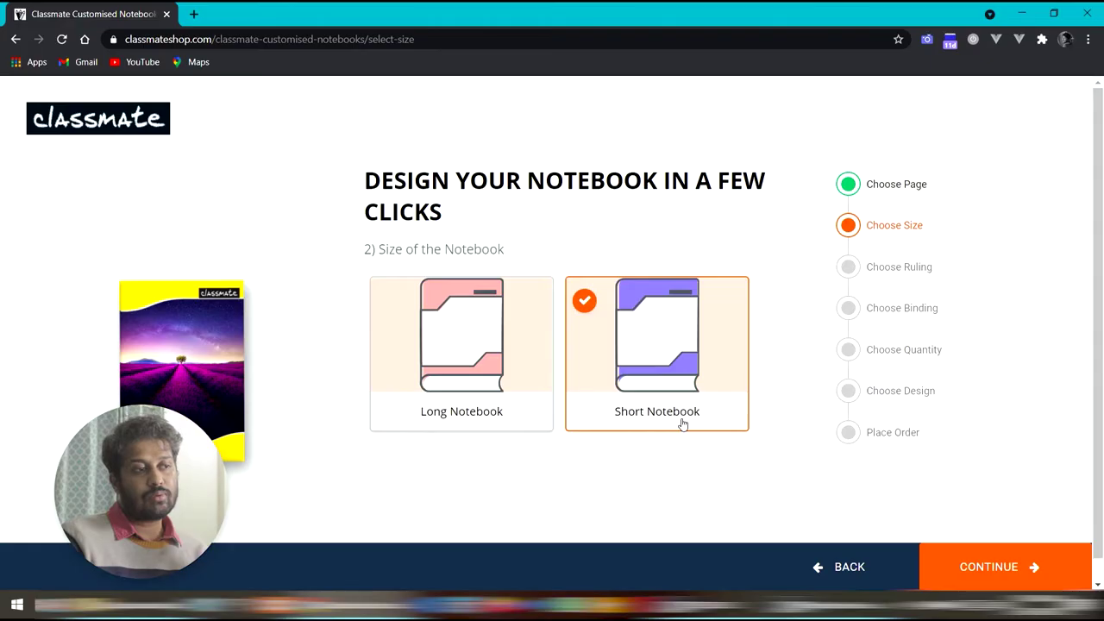
Accept the size, choose No Ruled pages and Spiral binding, and continue to quantity
click(1034, 577)
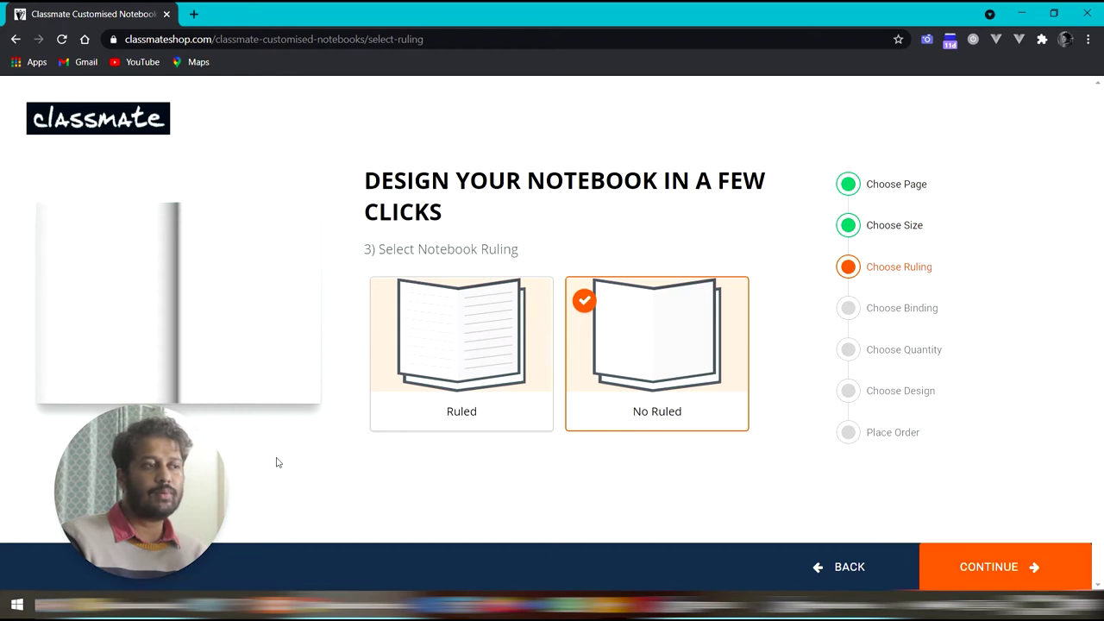
click(378, 380)
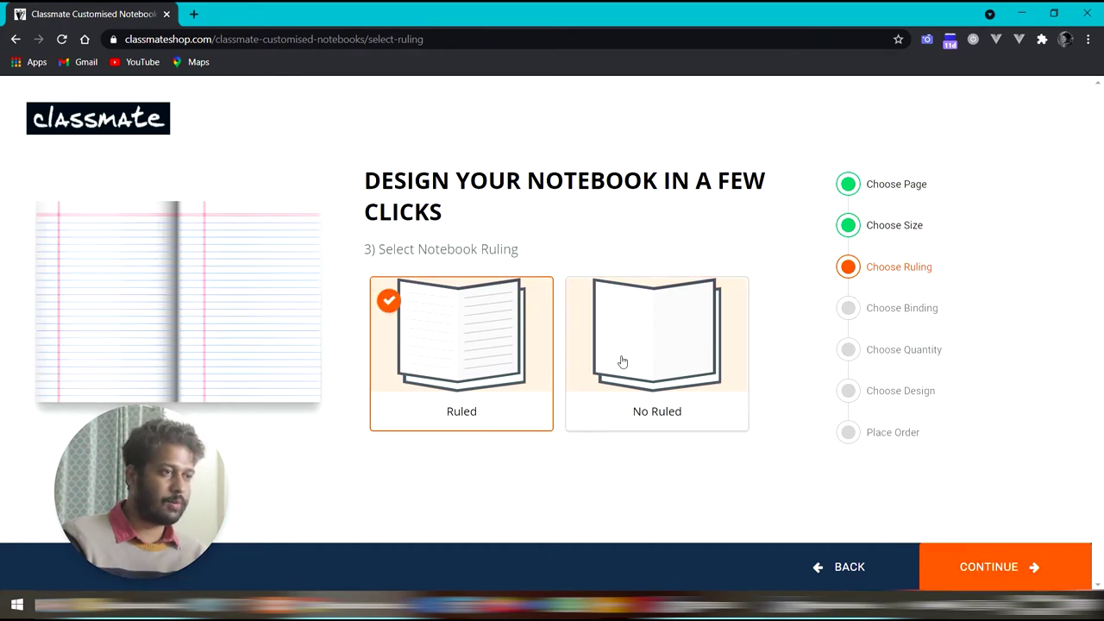
click(697, 367)
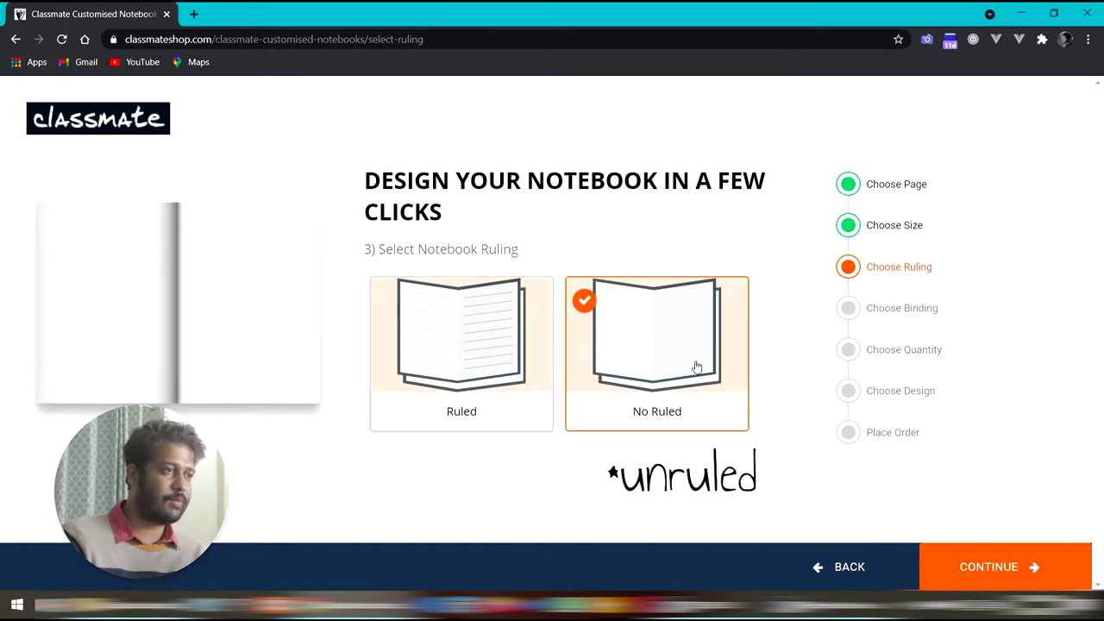
click(1074, 574)
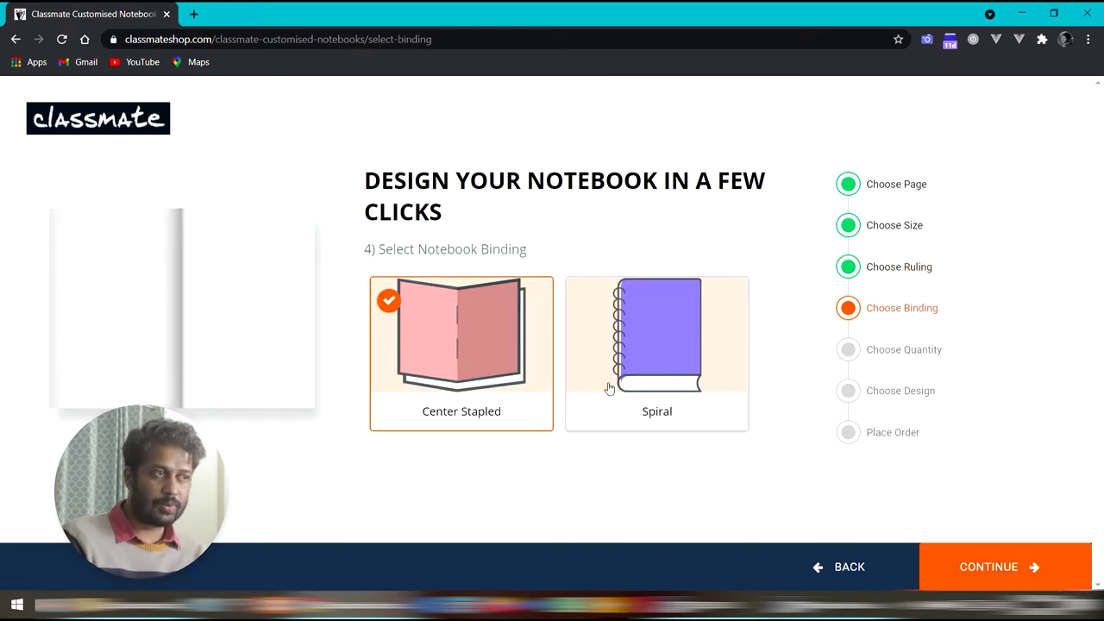
click(633, 383)
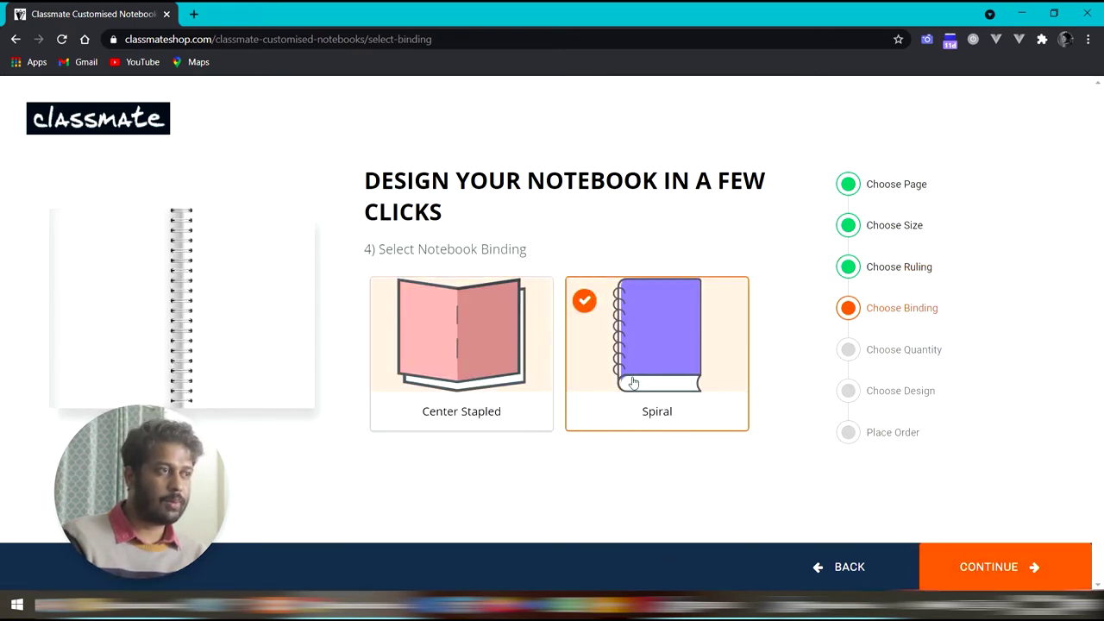
click(965, 565)
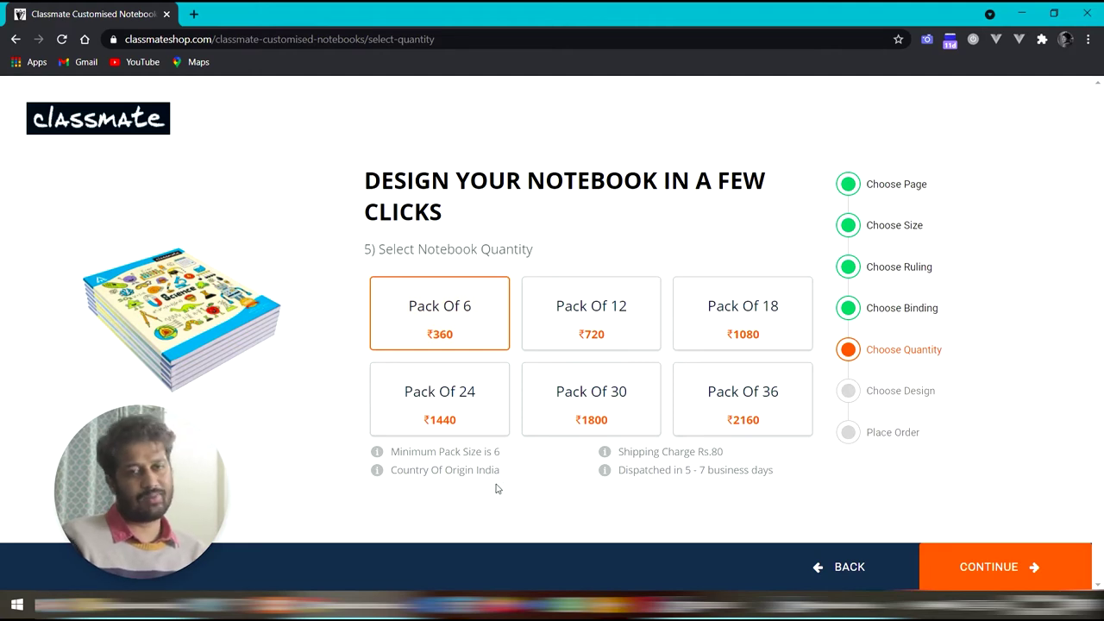
Compare the larger packs including Pack Of 12, then keep Pack Of 6 at ₹360
click(624, 414)
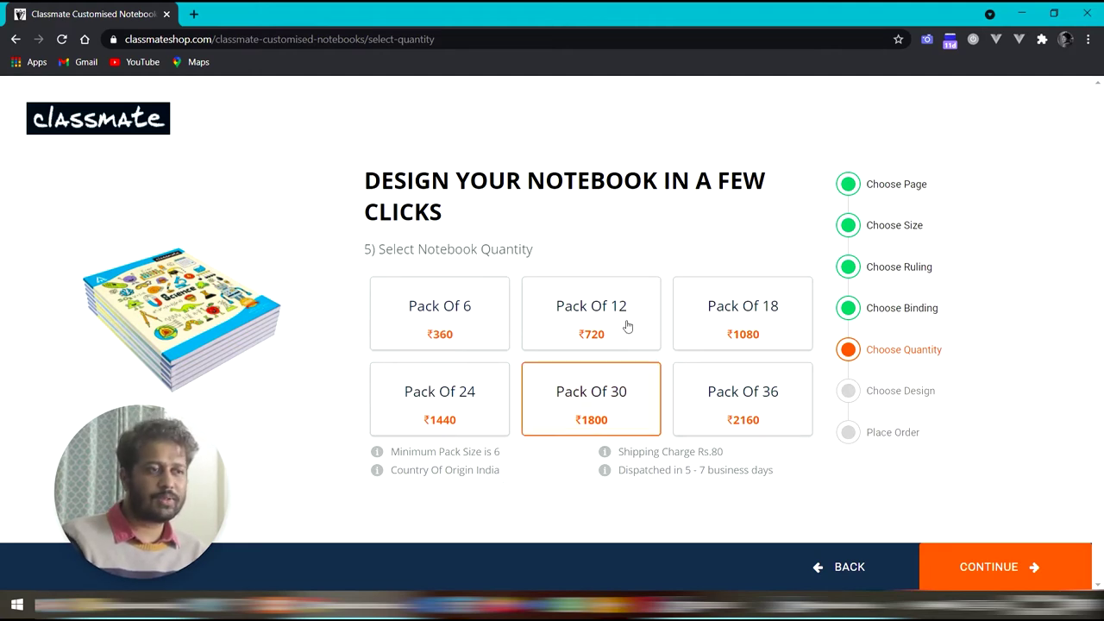
click(617, 323)
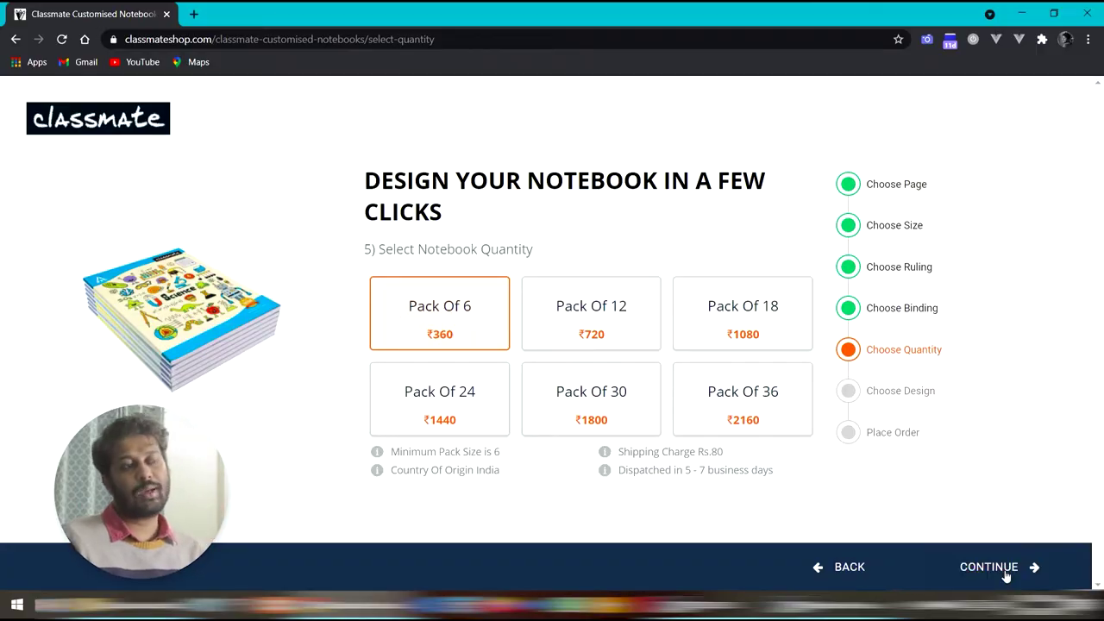
click(992, 567)
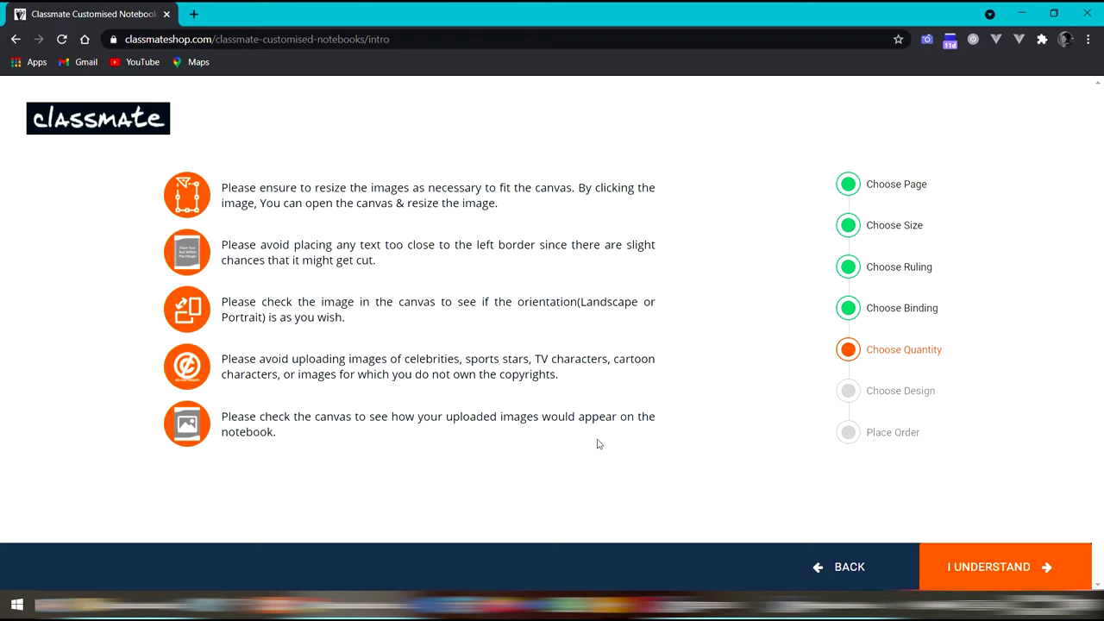
Accept the image guidelines and lower the cat photo's JPG quality to stay under 2MB
click(983, 564)
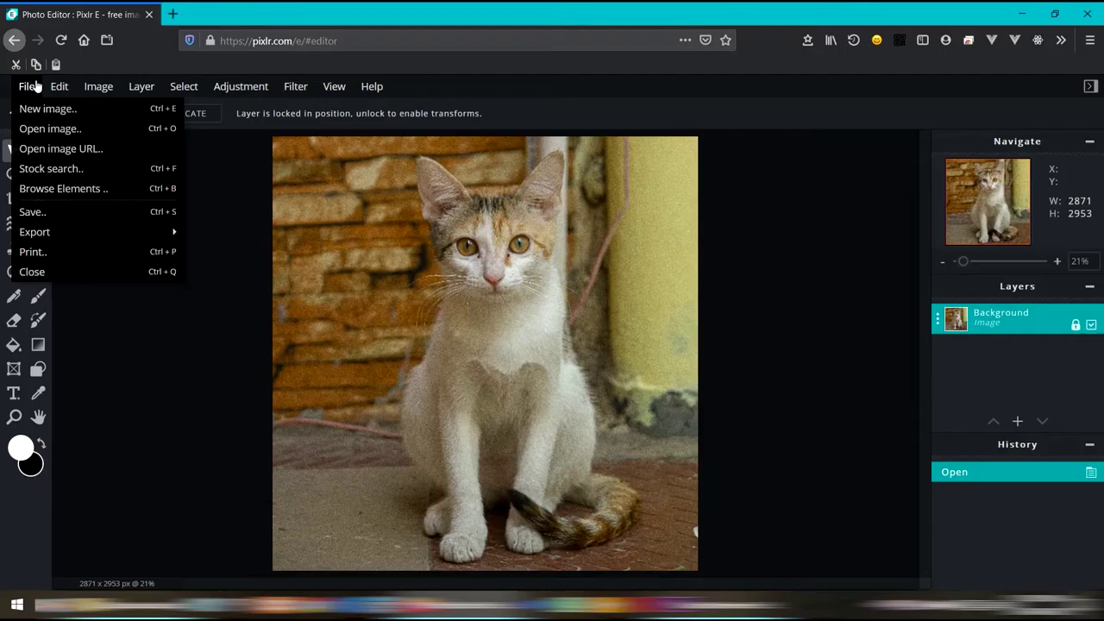
click(49, 212)
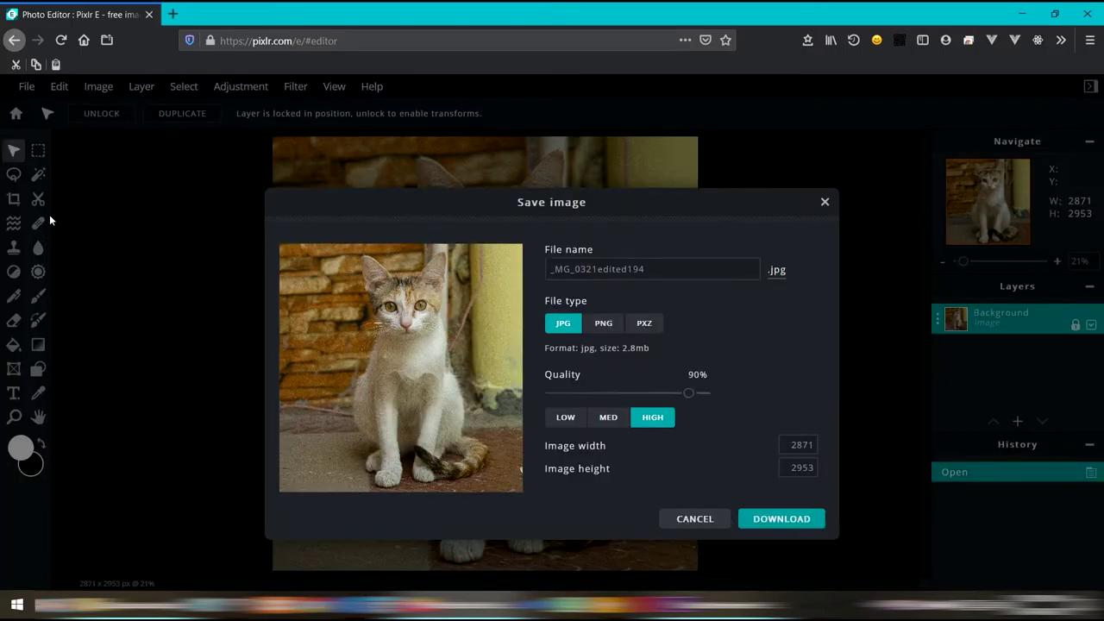
drag(756, 353, 733, 354)
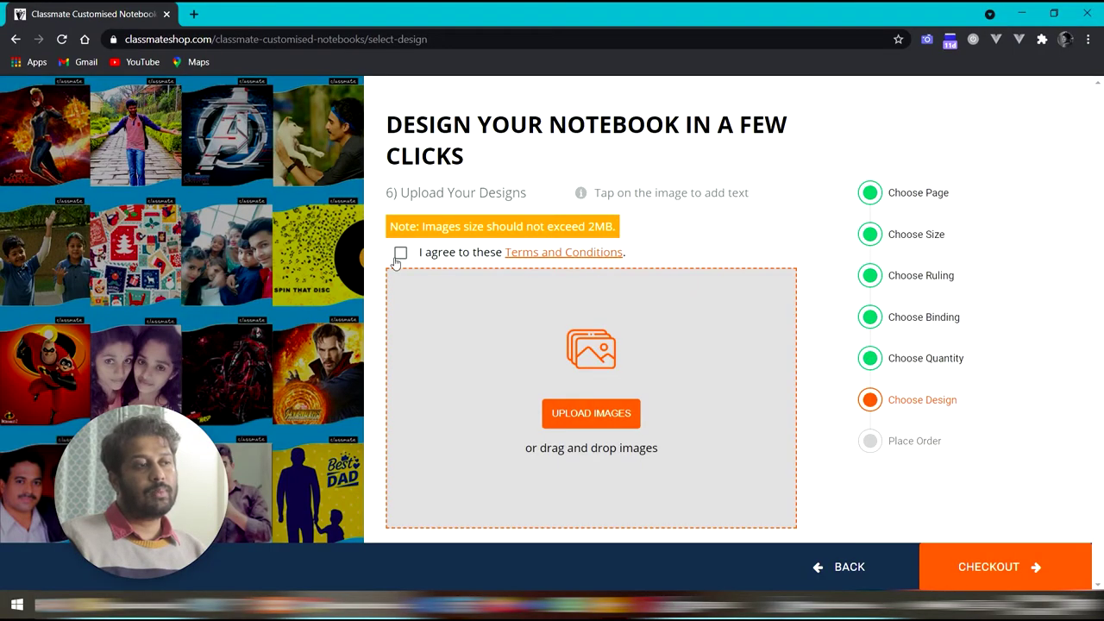
Agree to the Terms and Conditions and upload the five selected cat photos
click(402, 256)
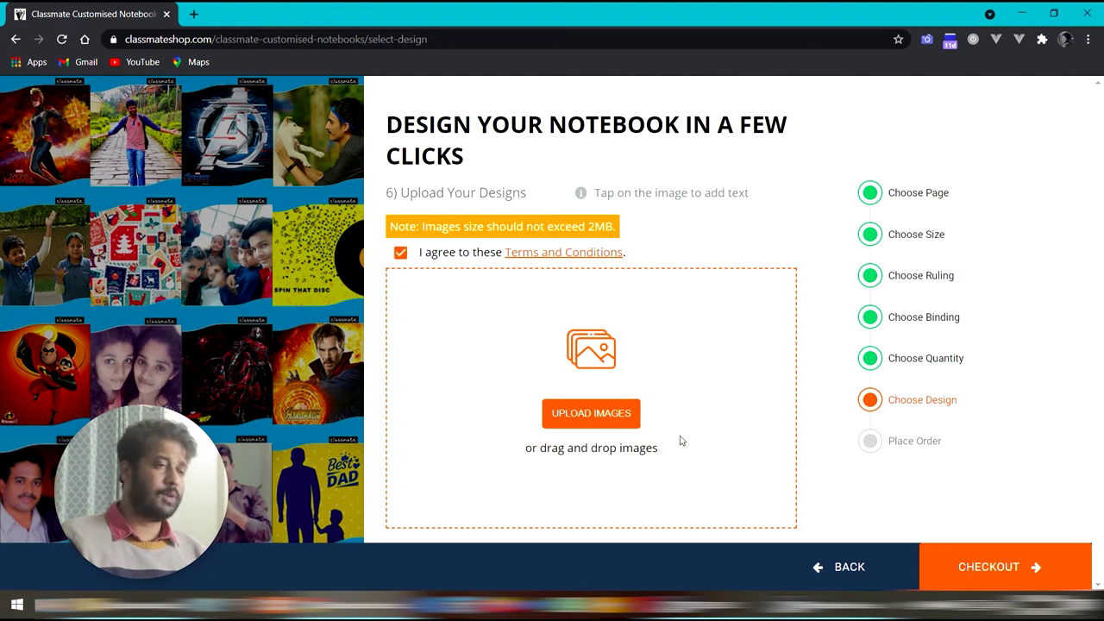
click(629, 422)
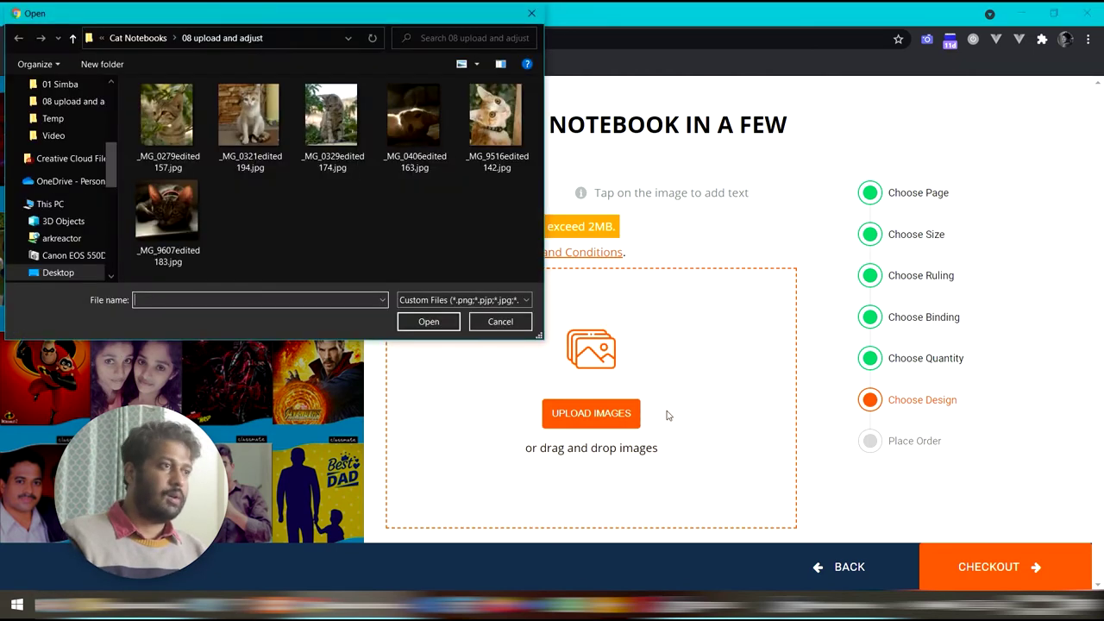
click(189, 136)
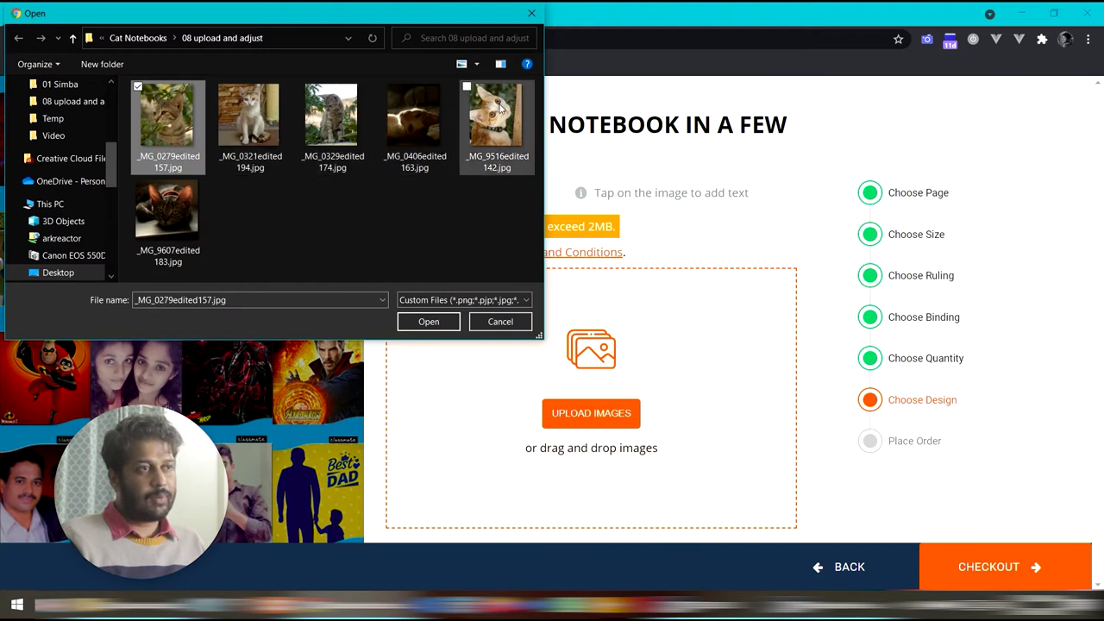
shift+click(498, 121)
click(429, 322)
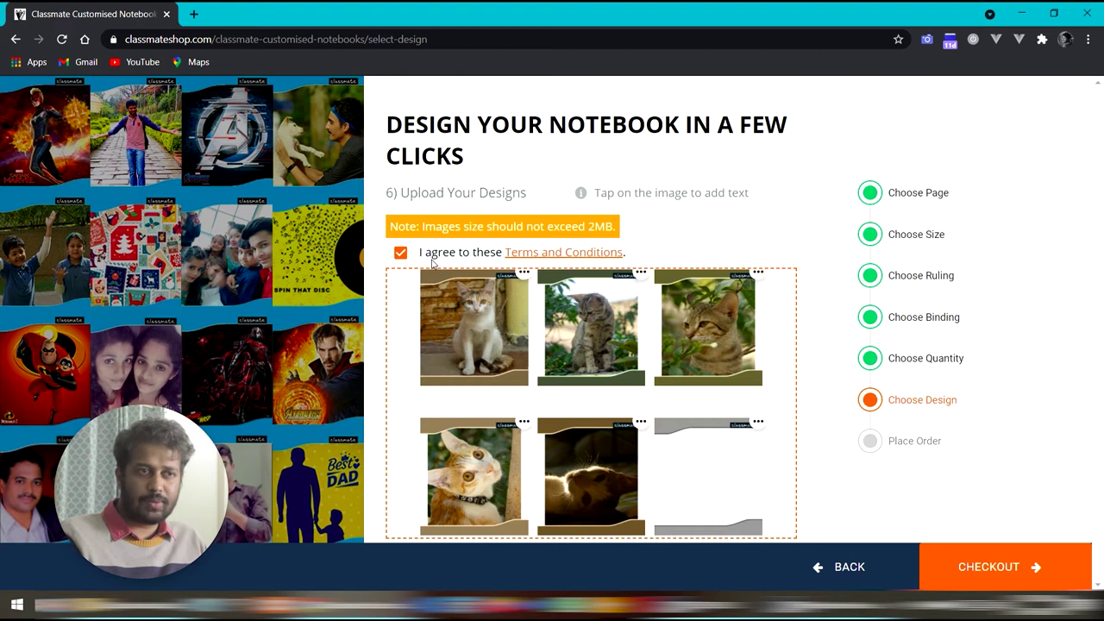
Fill the empty sixth cover with the tabby cat photo, enlarged to fill the frame, and save it
click(759, 423)
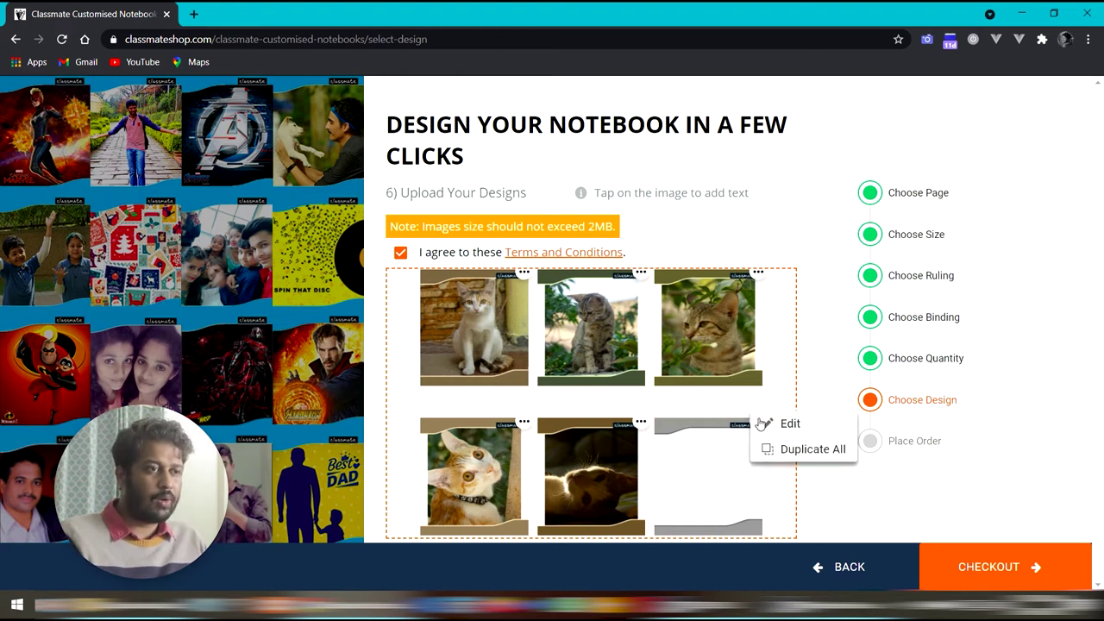
click(772, 422)
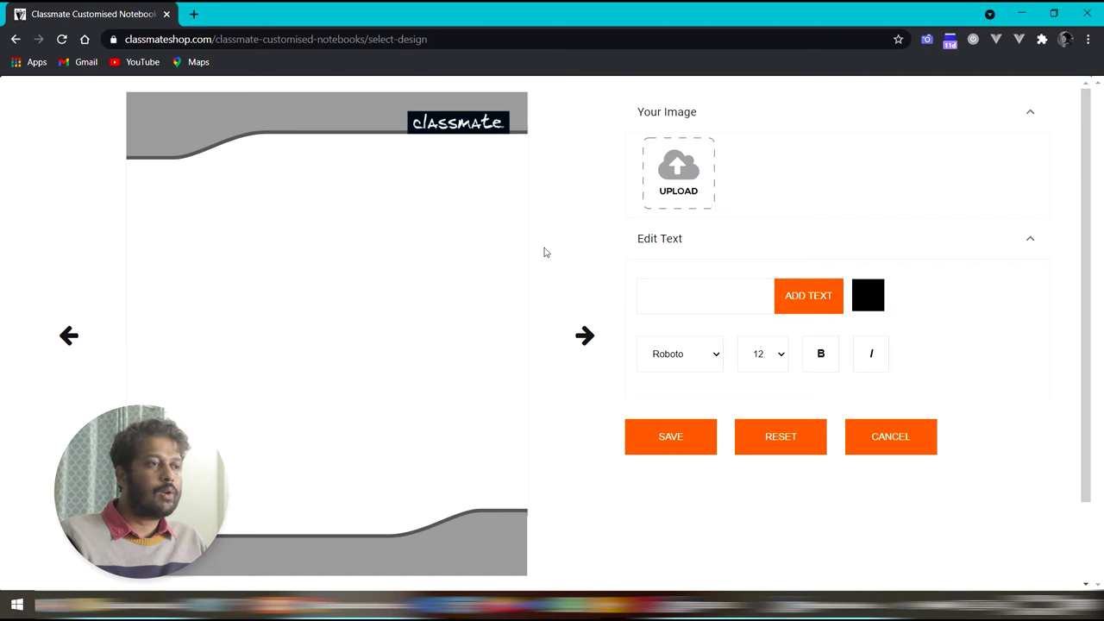
click(678, 168)
double_click(166, 226)
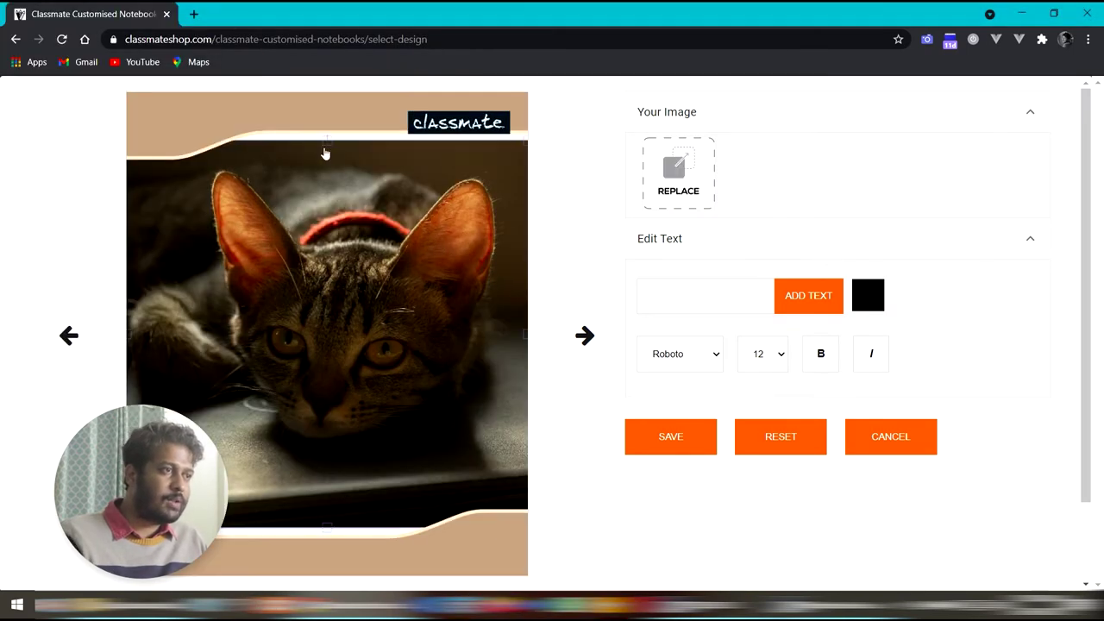
drag(127, 141, 213, 301)
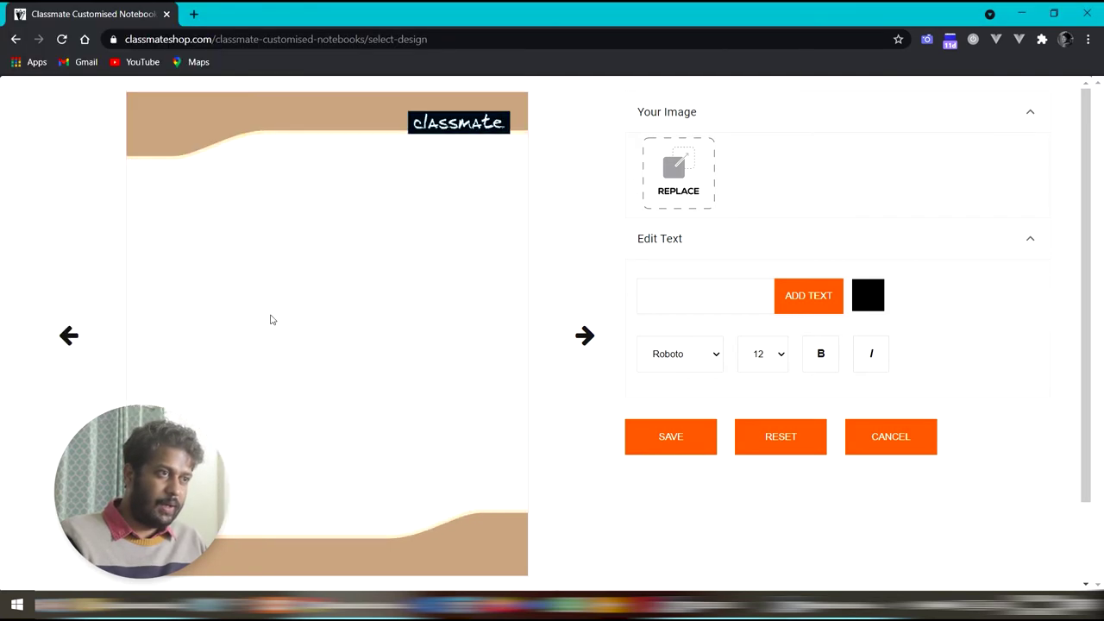
drag(222, 221, 315, 305)
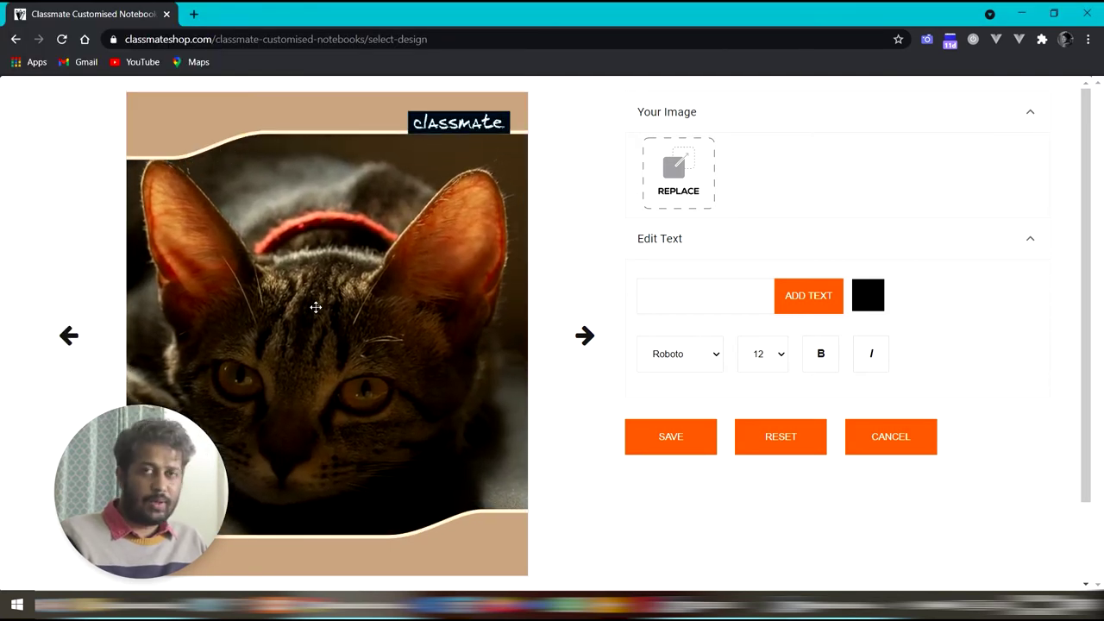
click(683, 444)
Edit another cover, switching to the orange kitten photo and enlarging it across the cover
click(633, 415)
click(668, 425)
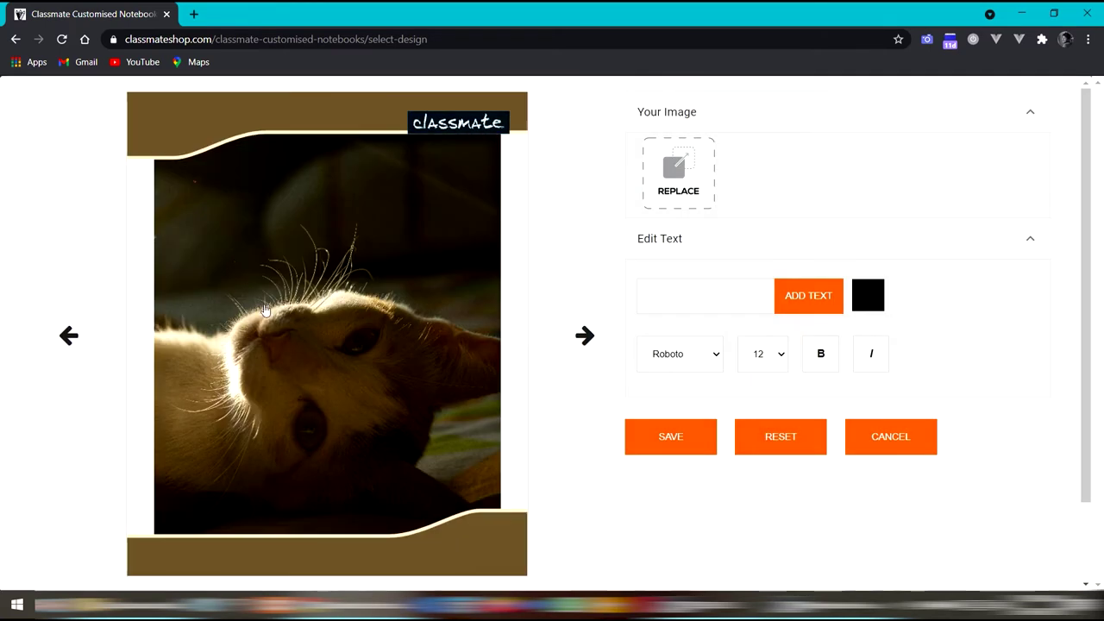
drag(230, 217, 121, 121)
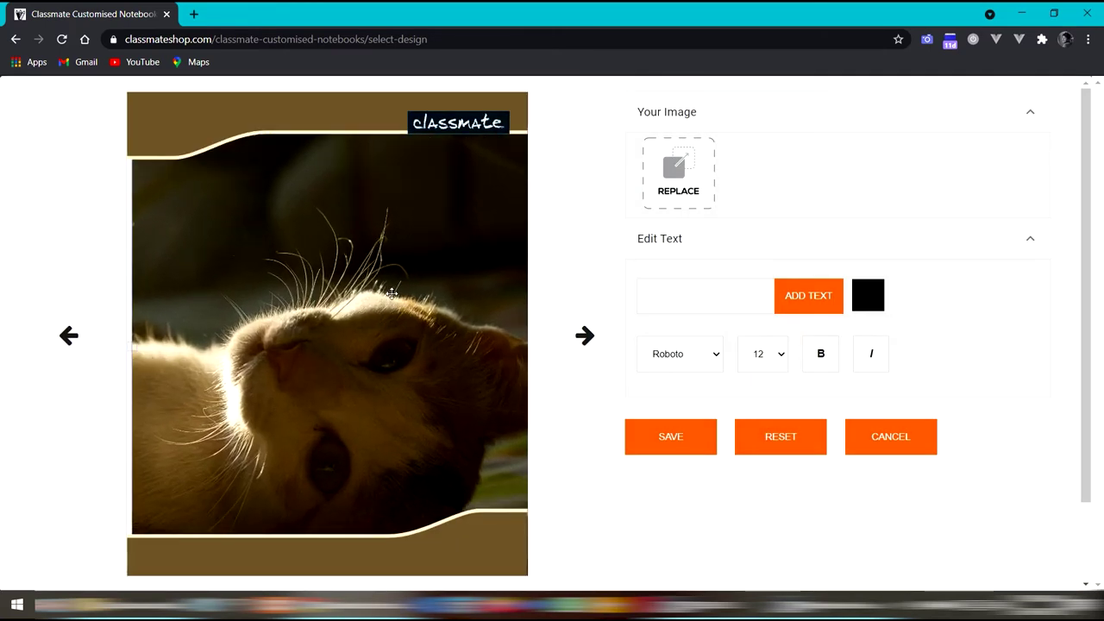
drag(394, 336, 398, 326)
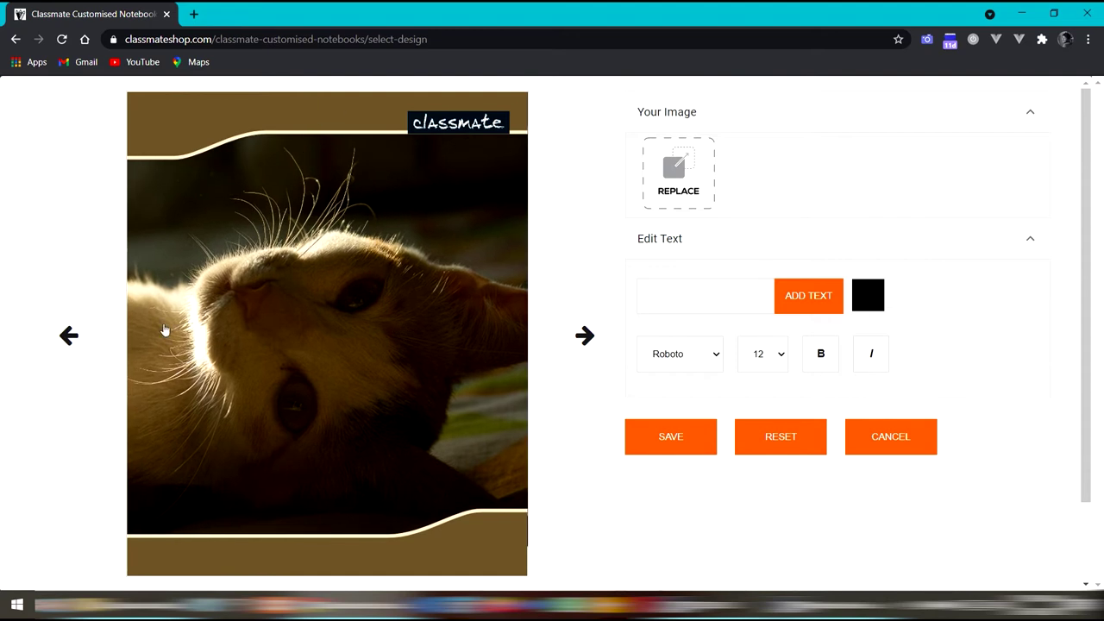
click(68, 334)
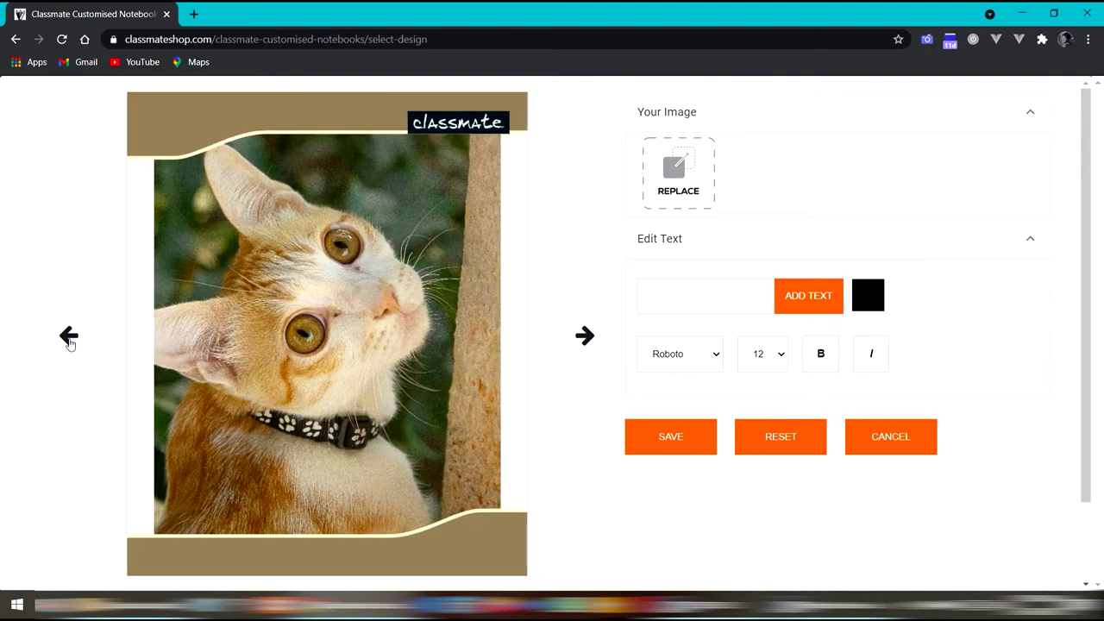
drag(244, 249, 417, 509)
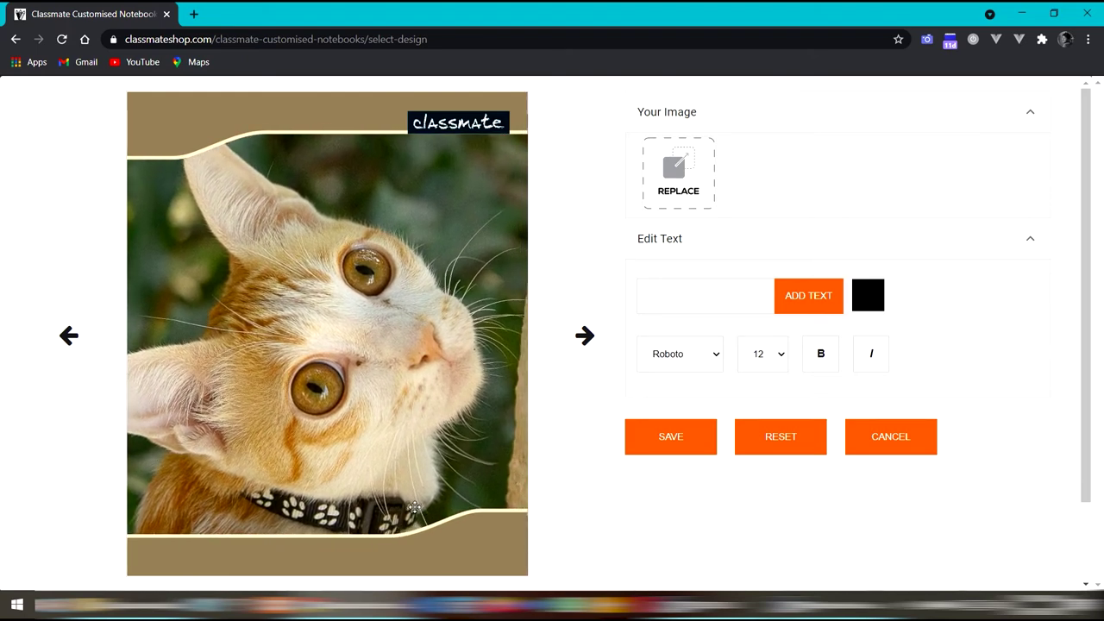
Enter the cover text 'Simba' and add it to the kitten cover
click(646, 294)
text(Is)
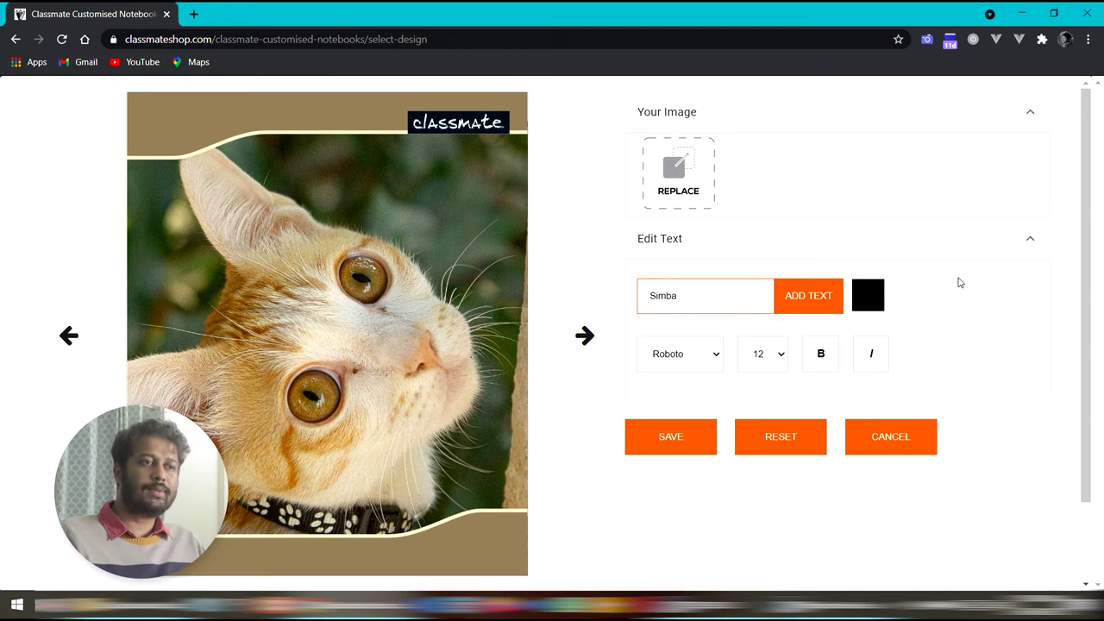
click(868, 295)
drag(931, 375, 966, 360)
click(160, 200)
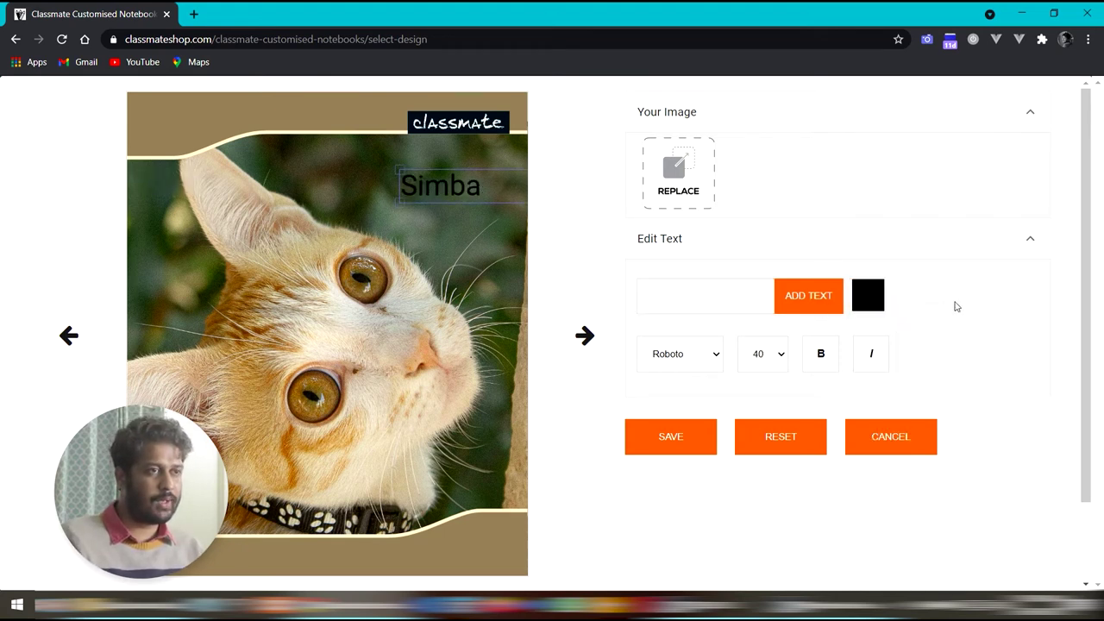
Style 'Simba' at size 40 in yellow, bold Roboto
click(867, 295)
click(931, 320)
click(679, 353)
click(687, 392)
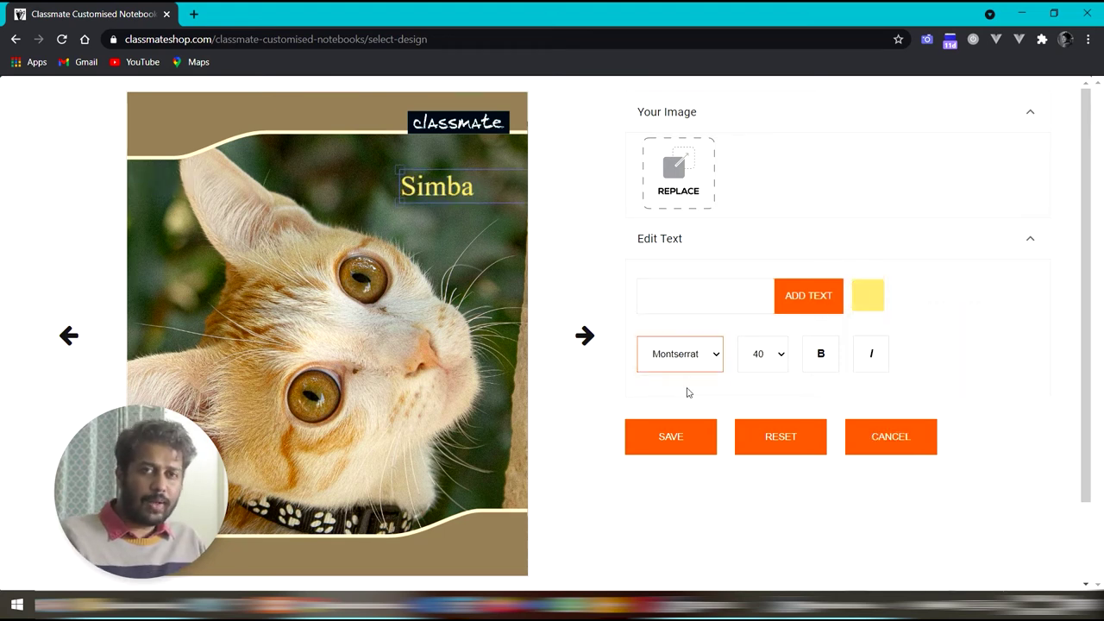
click(679, 354)
click(673, 377)
click(714, 362)
click(677, 388)
click(820, 354)
click(679, 353)
click(664, 377)
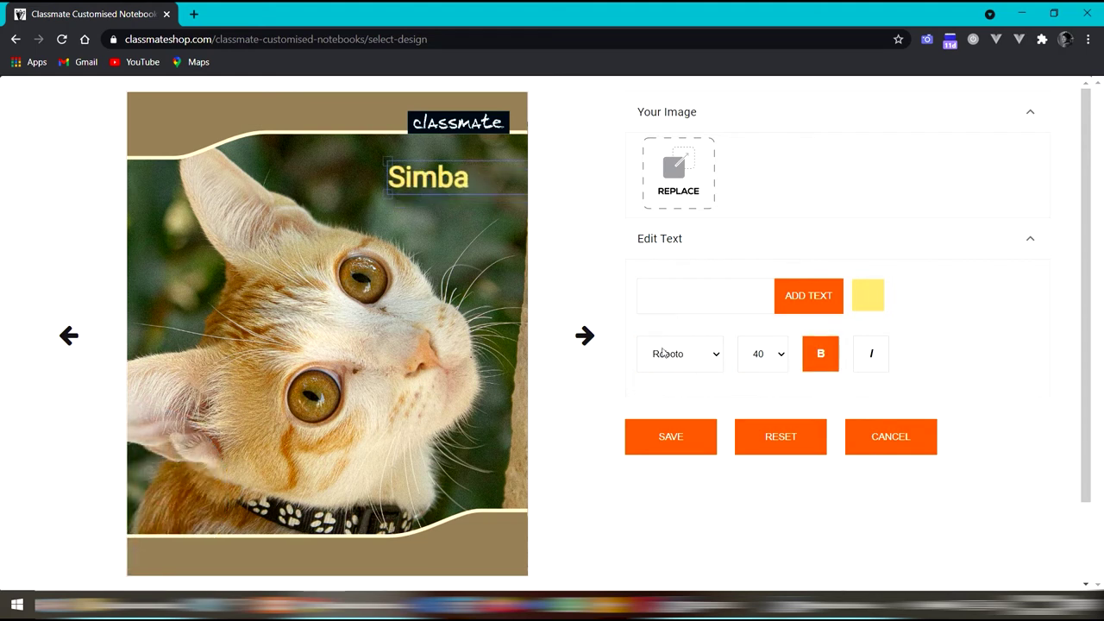
Add 'The Cat' in white beneath Simba and save the cover
click(662, 294)
text(TheCat)
click(836, 303)
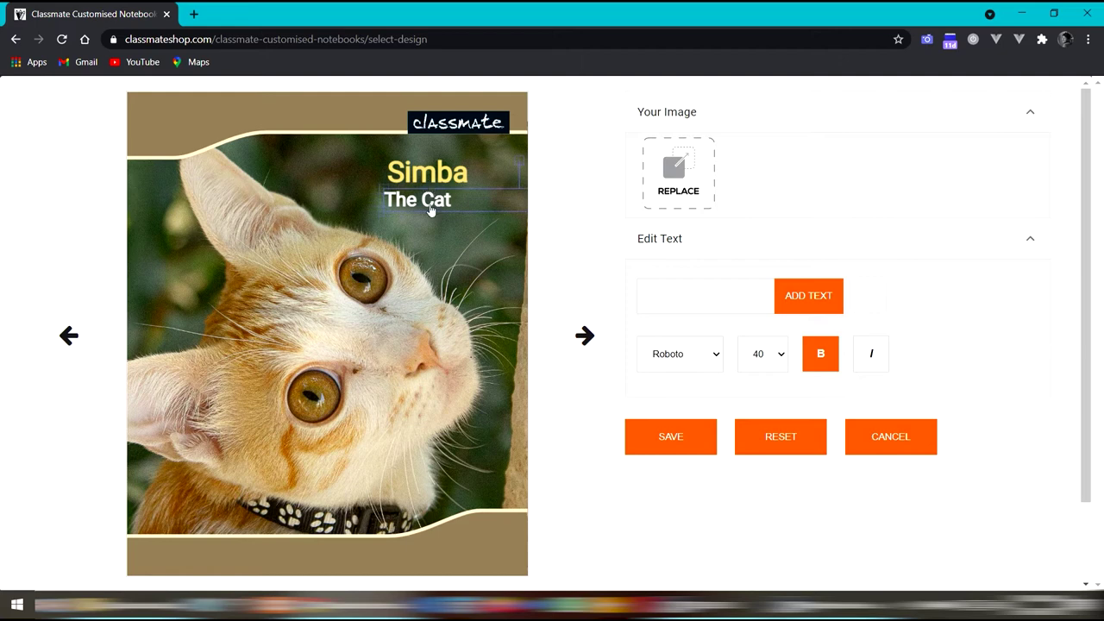
click(868, 294)
click(685, 450)
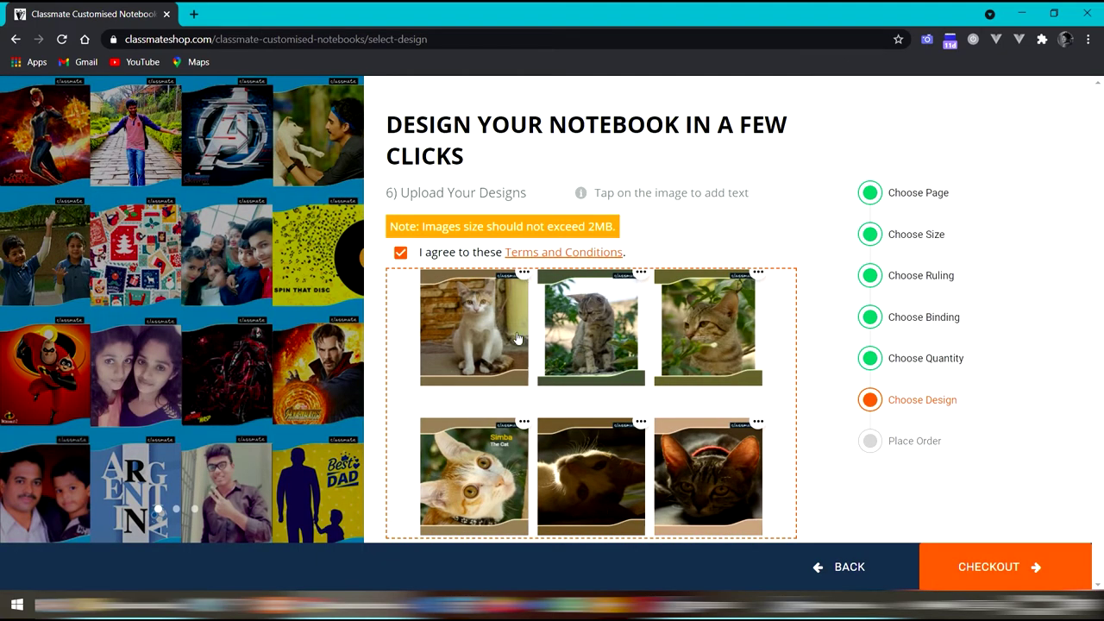
click(524, 274)
click(552, 277)
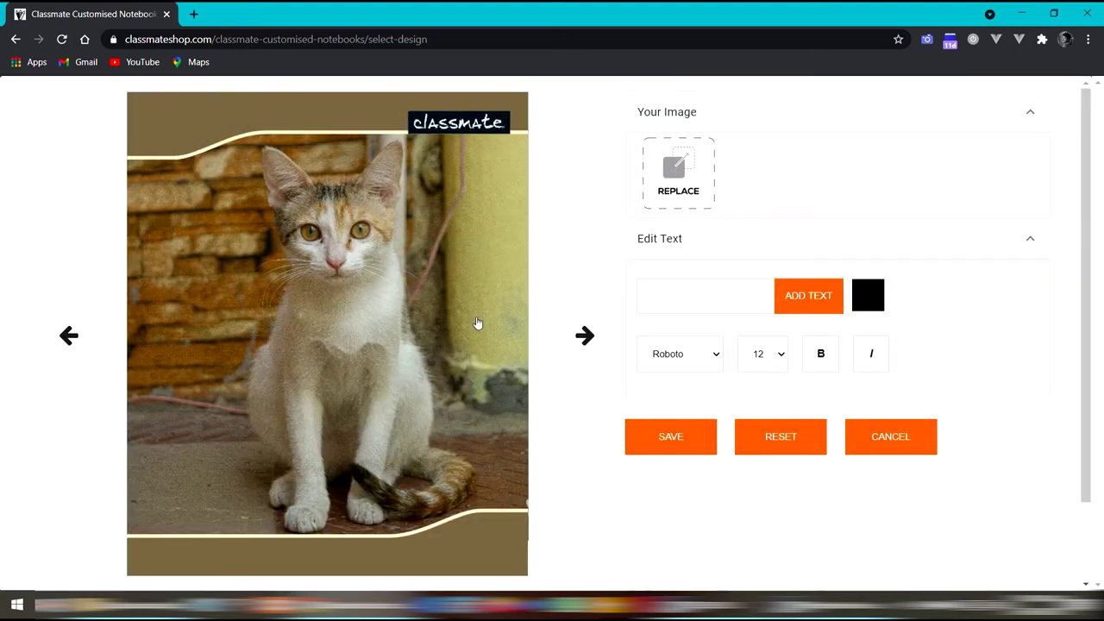
click(691, 447)
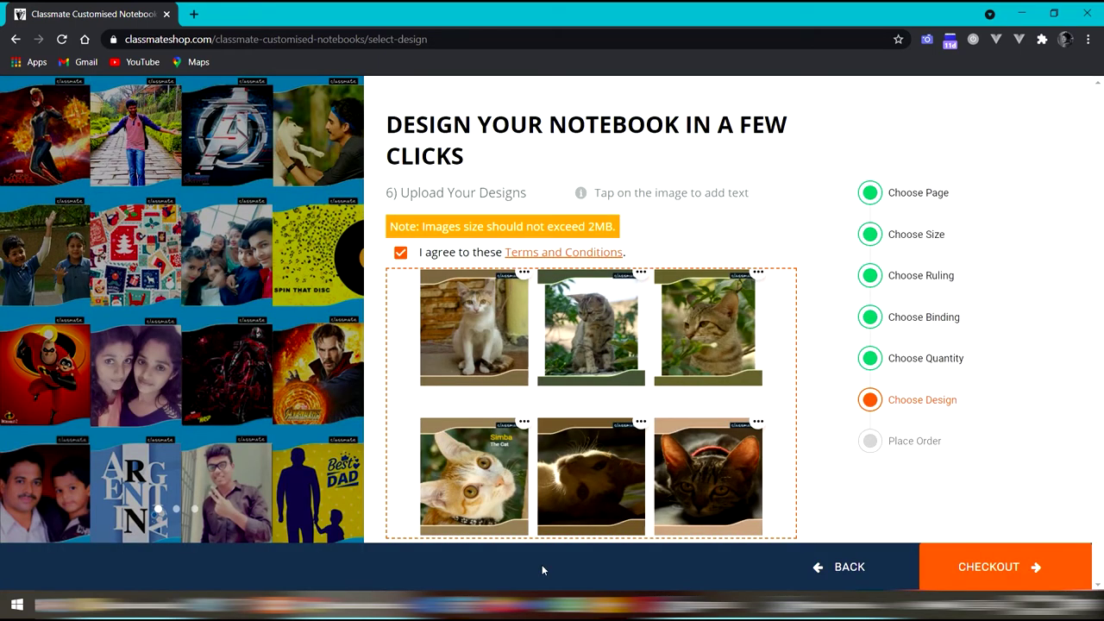
click(525, 274)
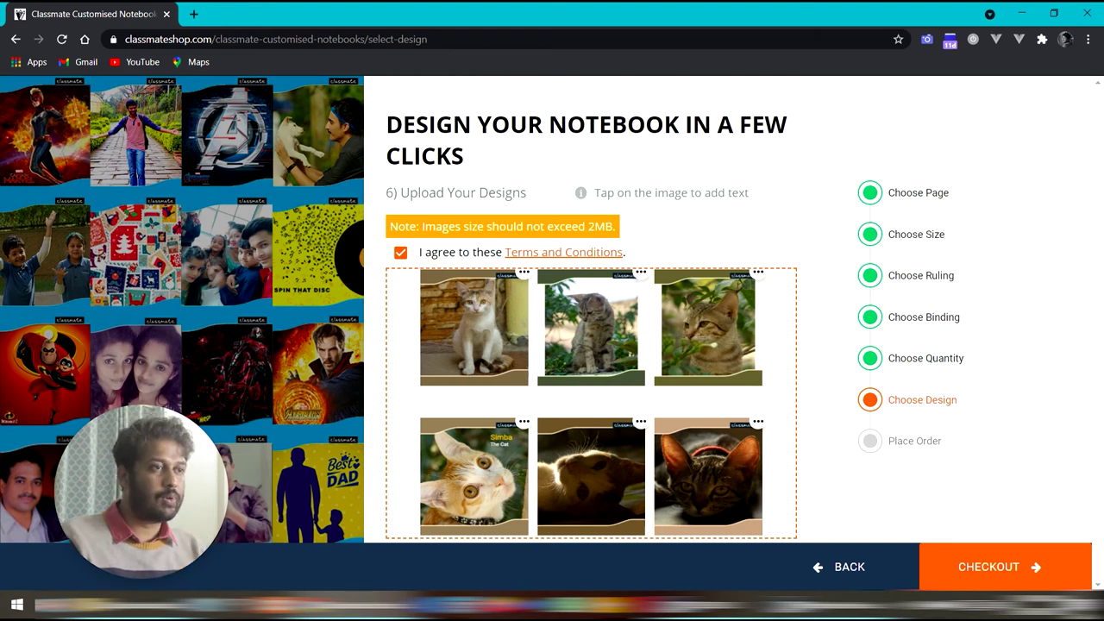
click(545, 424)
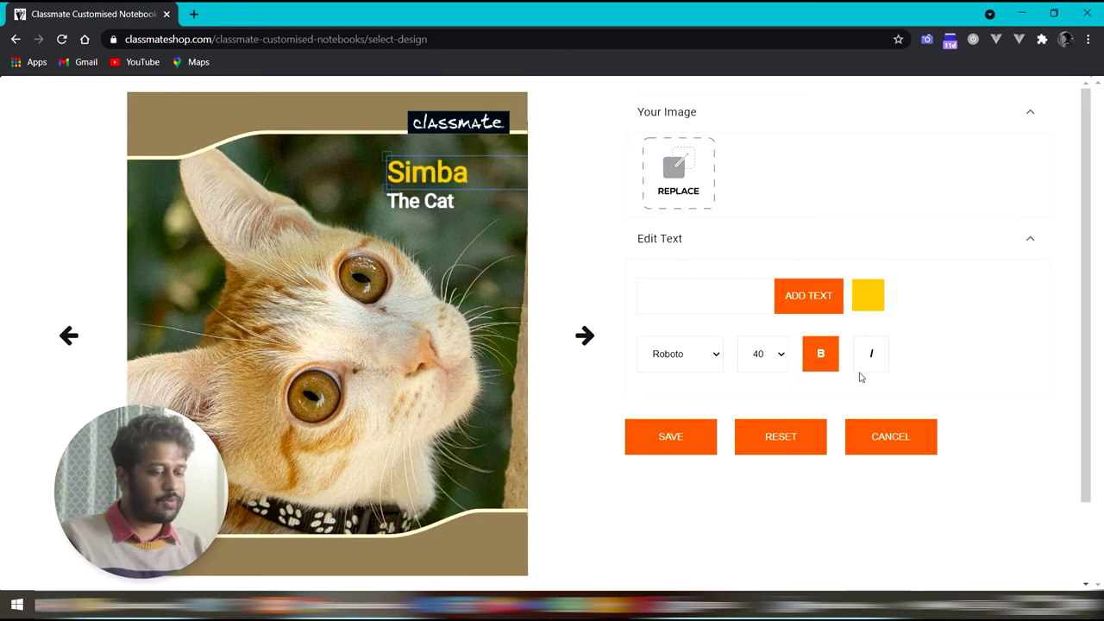
key(Delete)
click(681, 446)
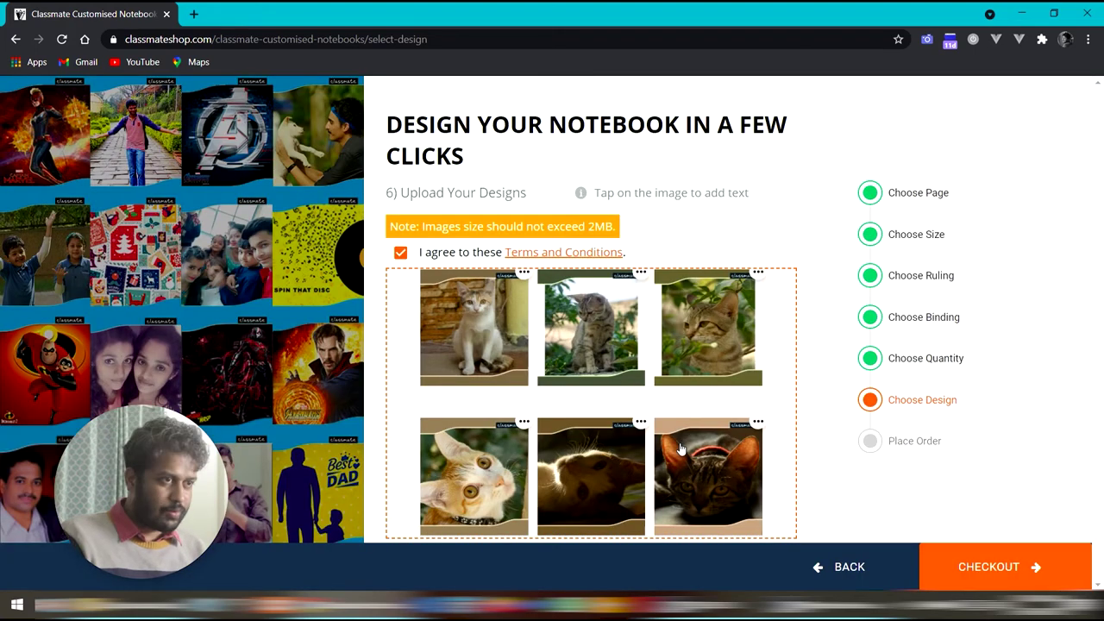
Check out the six-cover order and sign in with the phone login code
click(1027, 569)
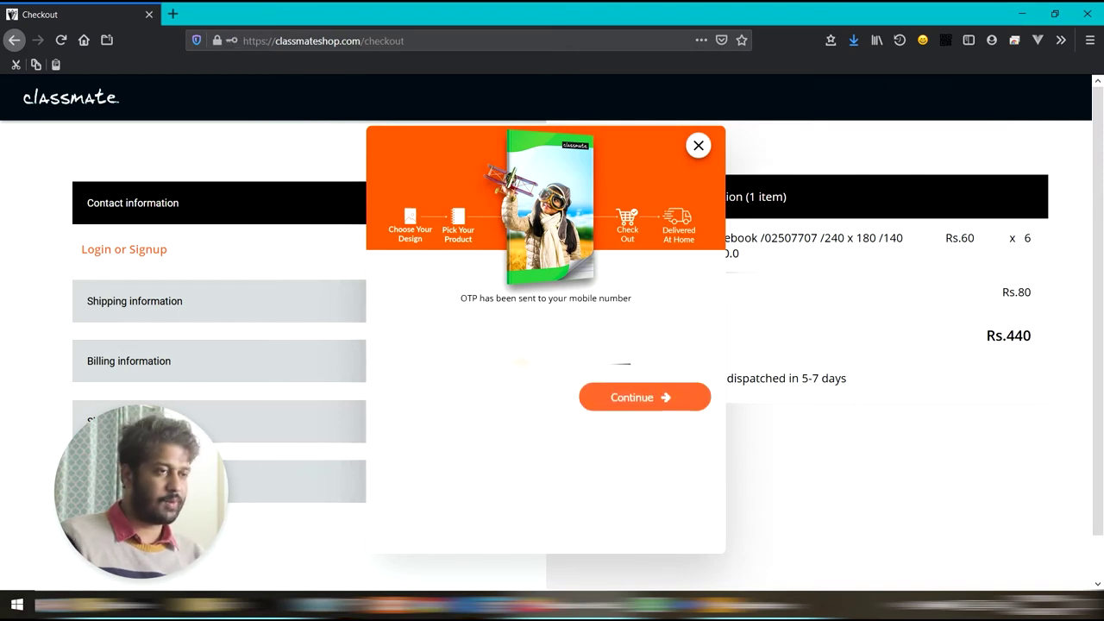
click(610, 410)
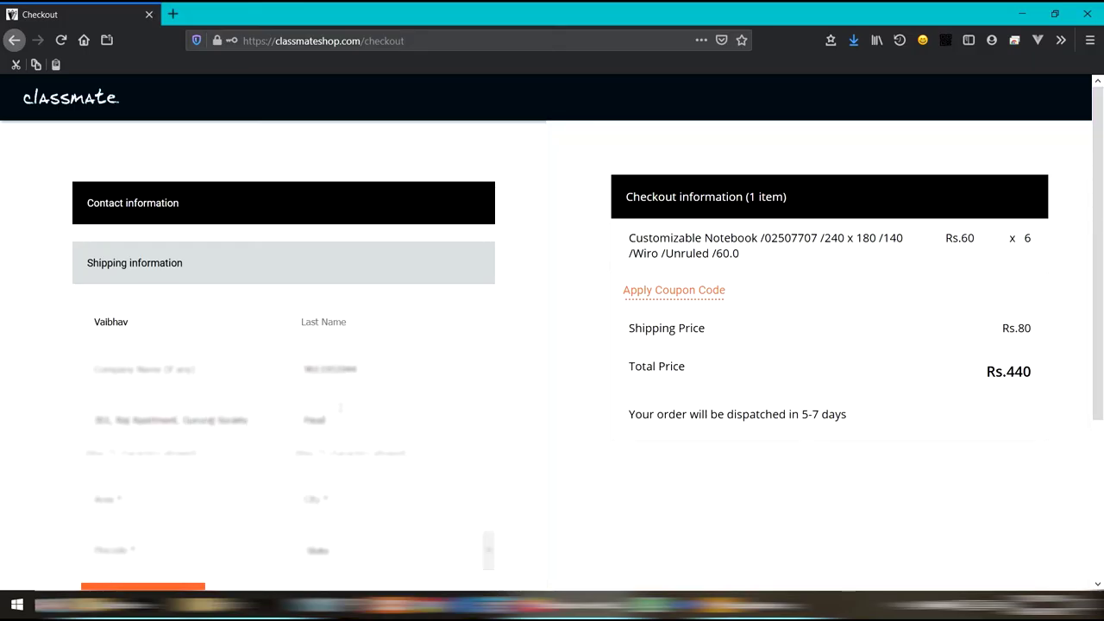
Select the delivery state, confirm shipping and billing details, and place the order
click(317, 549)
scroll(258, 388, down, 3)
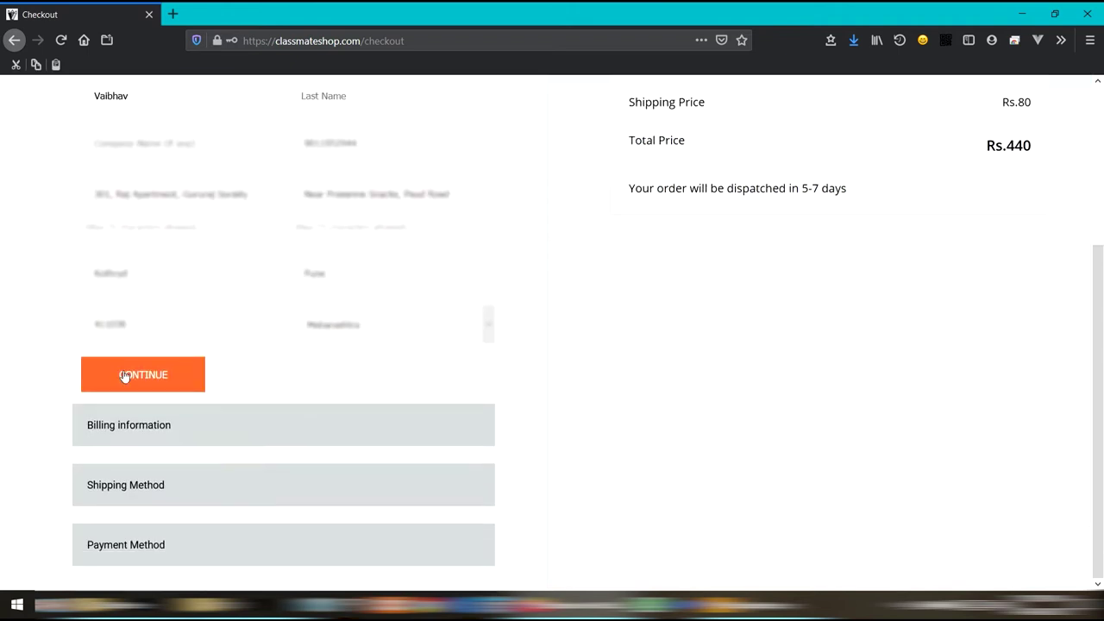
click(123, 374)
click(278, 456)
click(289, 479)
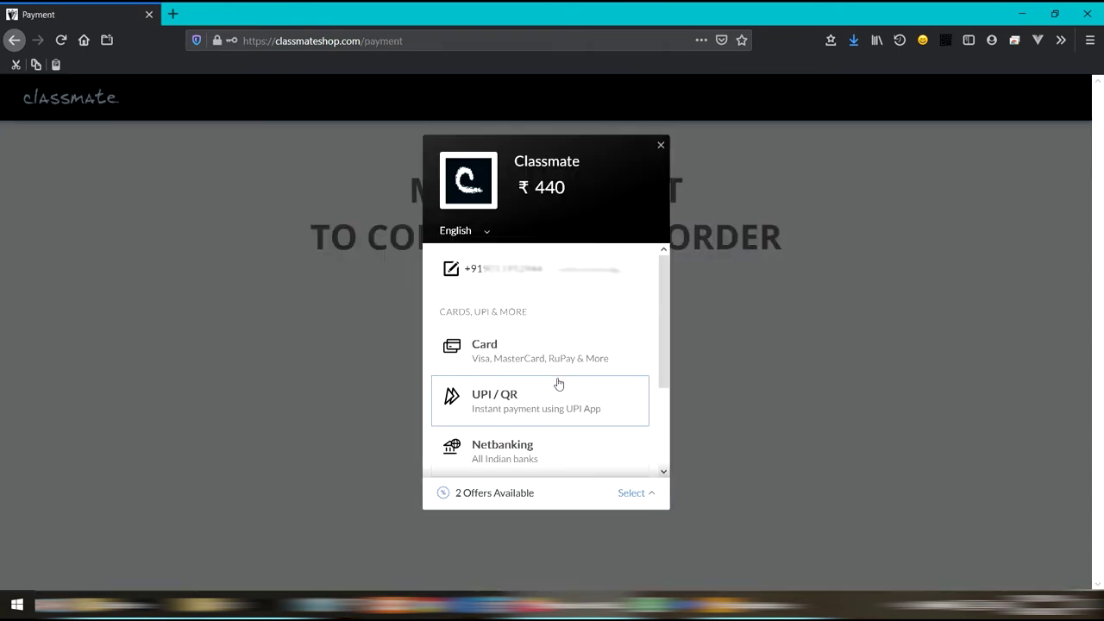
Choose UPI payment and display the QR code for the Rs. 440 payment
scroll(557, 385, down, 2)
click(529, 301)
click(509, 429)
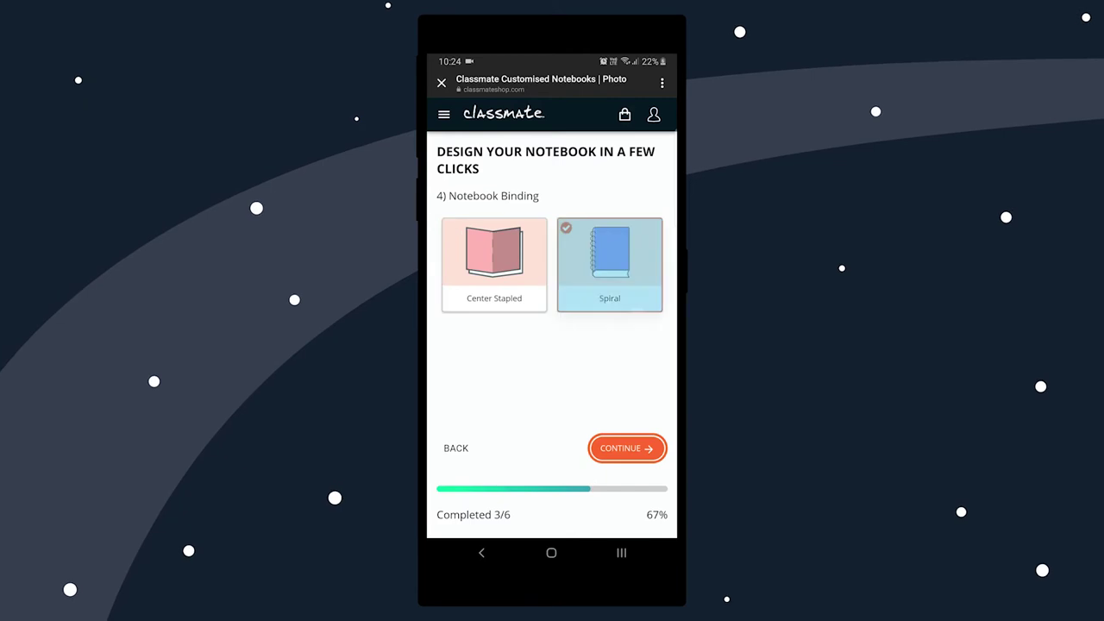
Continue past Spiral binding, agree to the Terms and Conditions, and begin uploading cover images
click(646, 448)
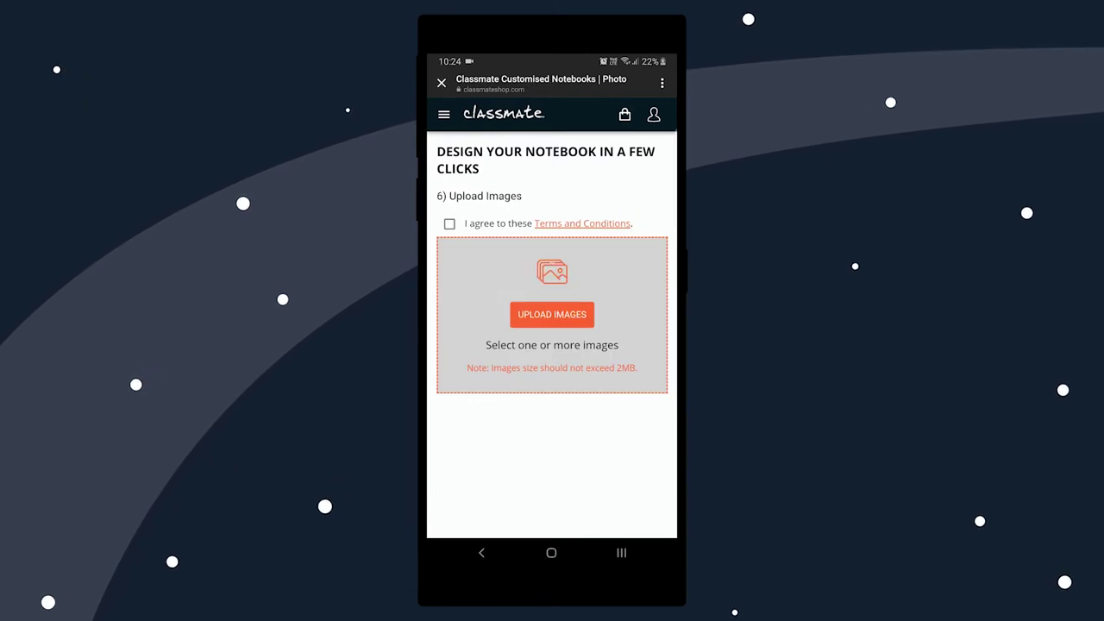
click(450, 223)
click(552, 313)
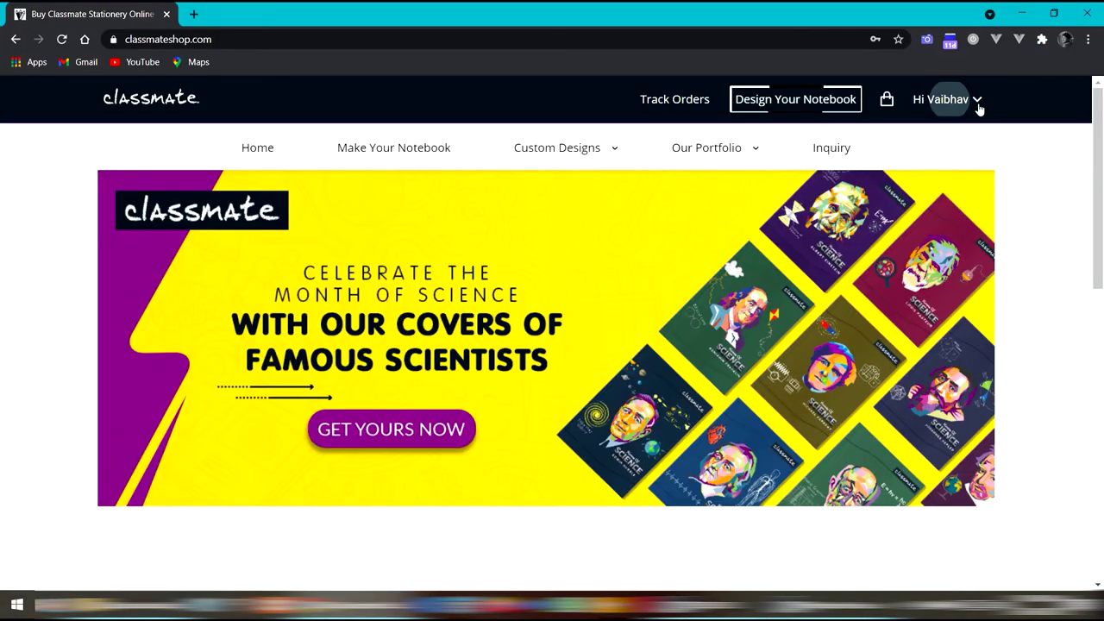
From My Account, check the order's tracking, then copy the order number
click(987, 103)
click(955, 105)
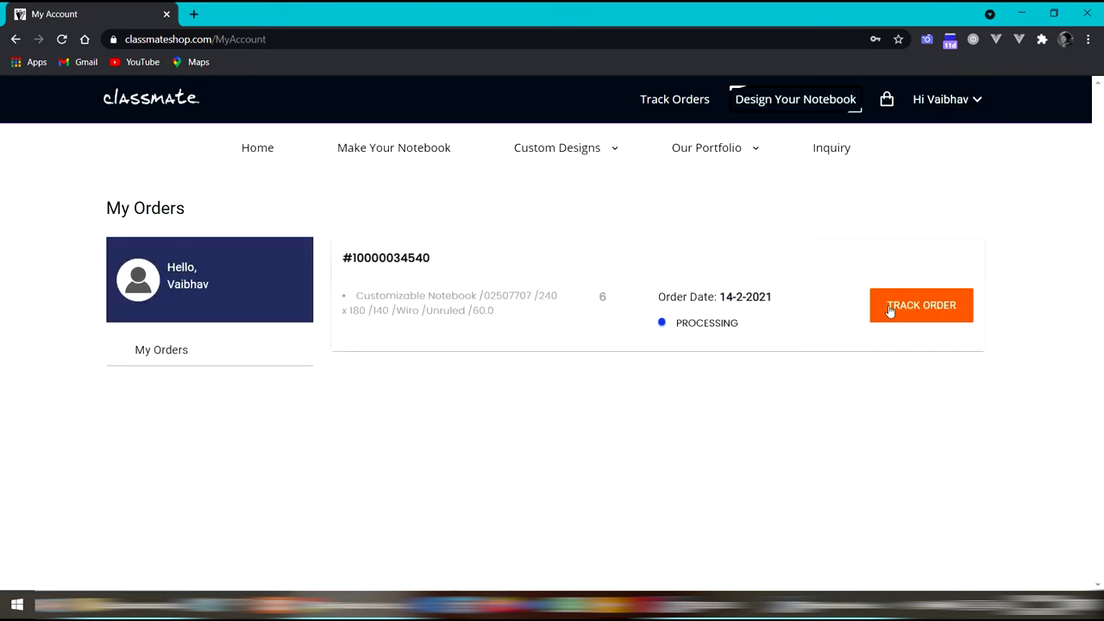
click(889, 310)
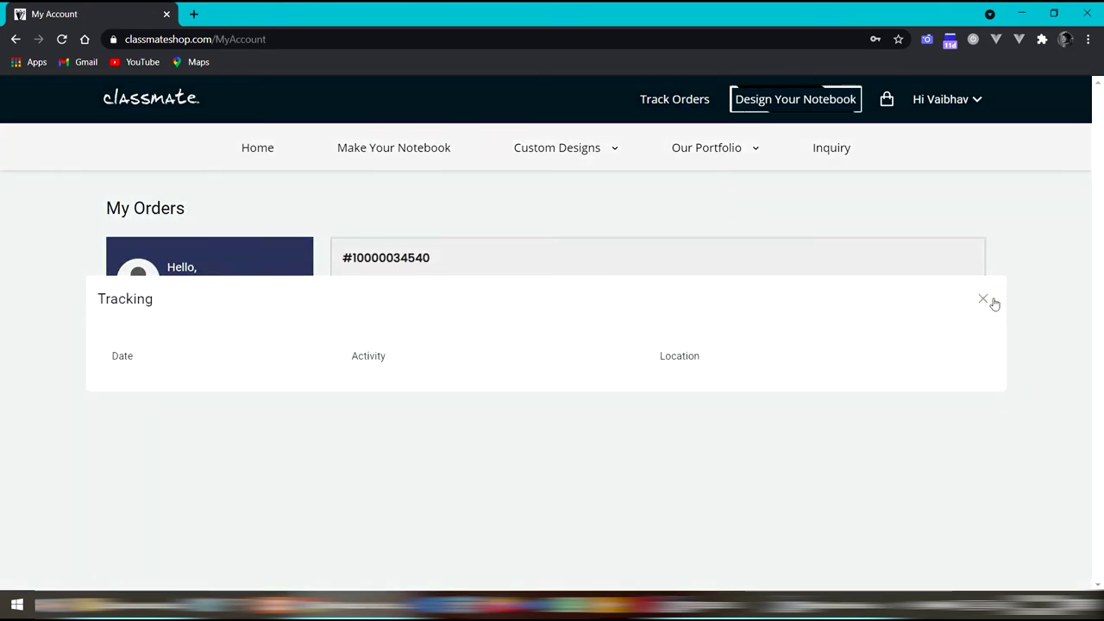
click(983, 299)
drag(431, 257, 339, 253)
key(ctrl+c)
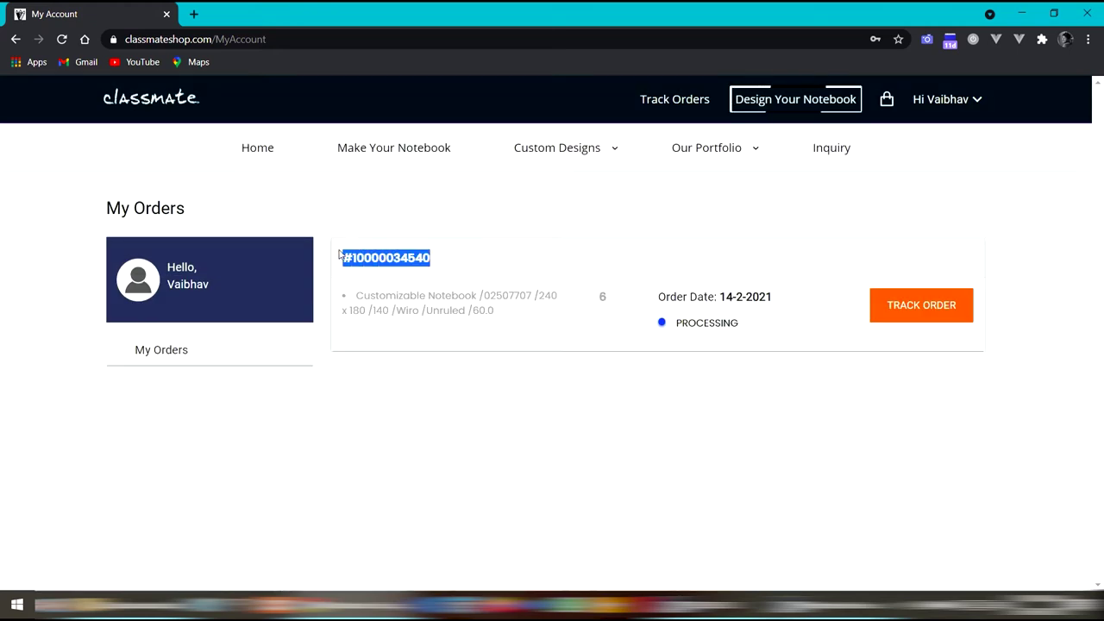
Submit the copied order number on Track Orders and view the in-transit delivery timeline
click(662, 102)
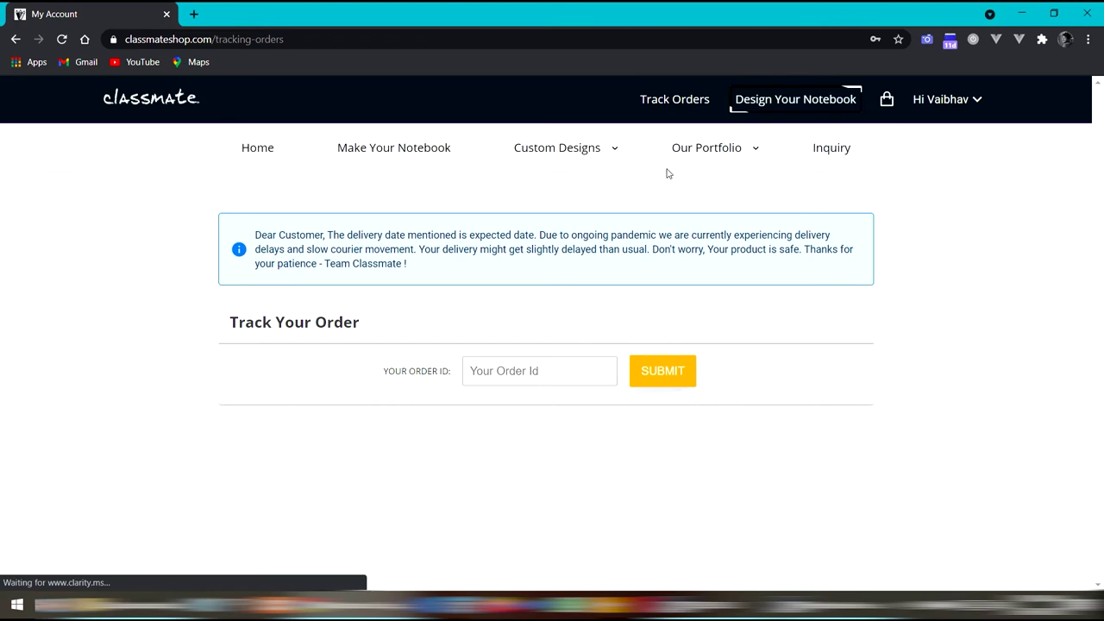
click(546, 367)
key(ctrl+v)
click(651, 372)
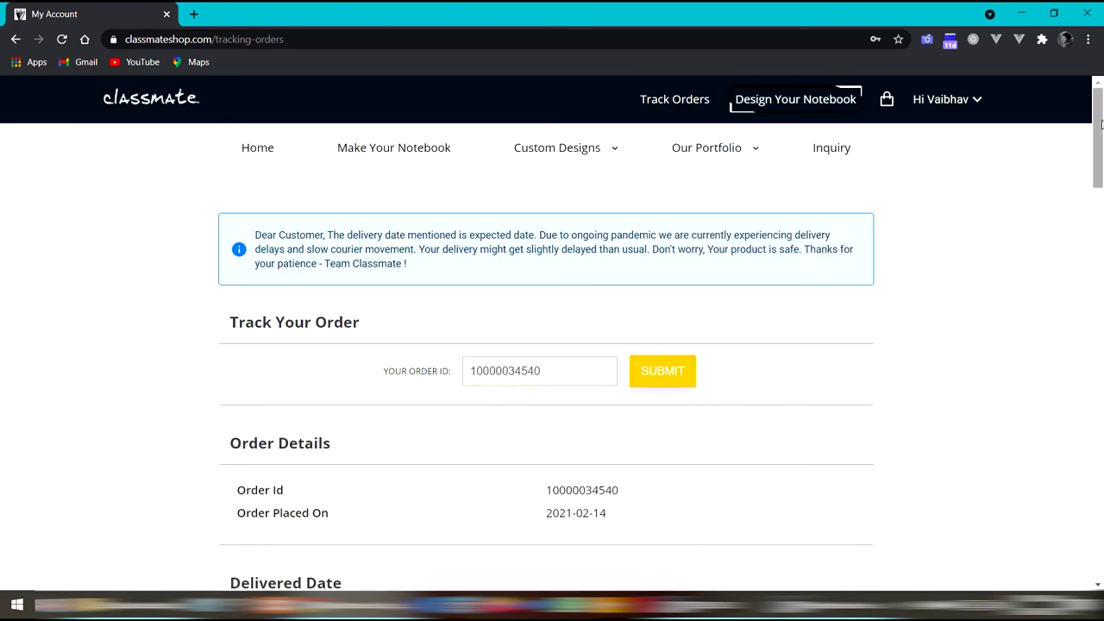
drag(1101, 101, 1091, 226)
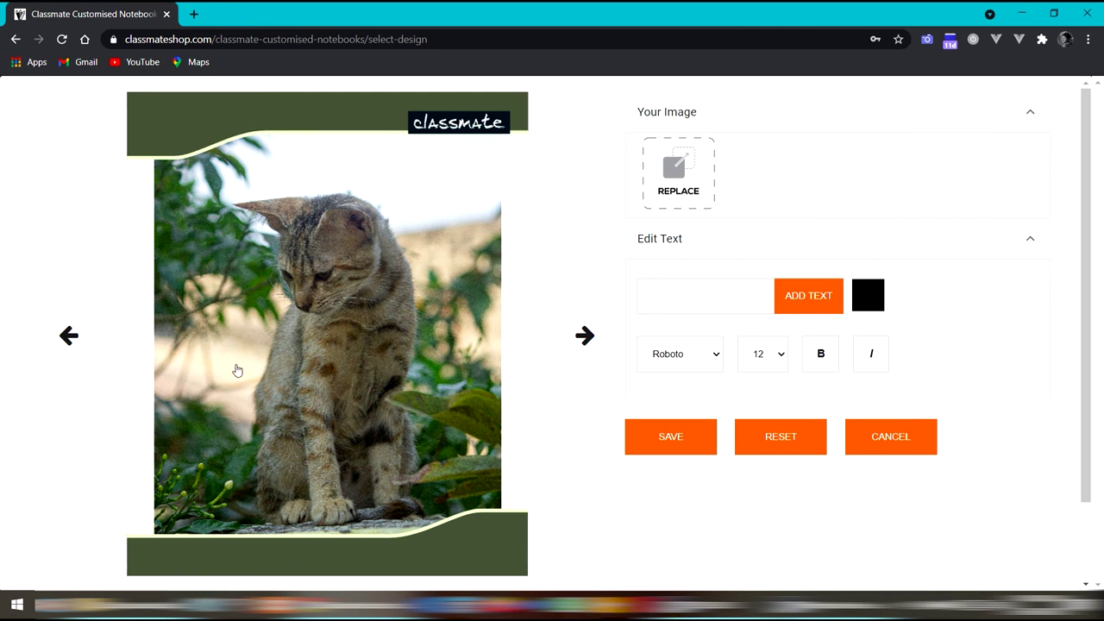
Widen the cat photo's canvas to 5906 × 2461 px, anchored left, leaving the right half white
click(310, 304)
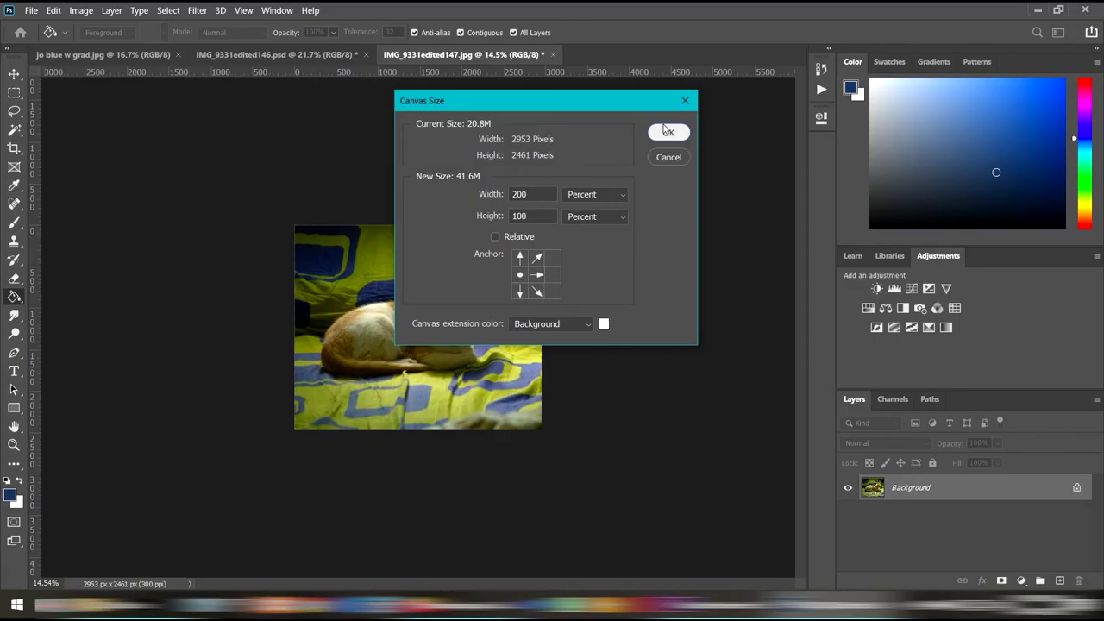
click(665, 130)
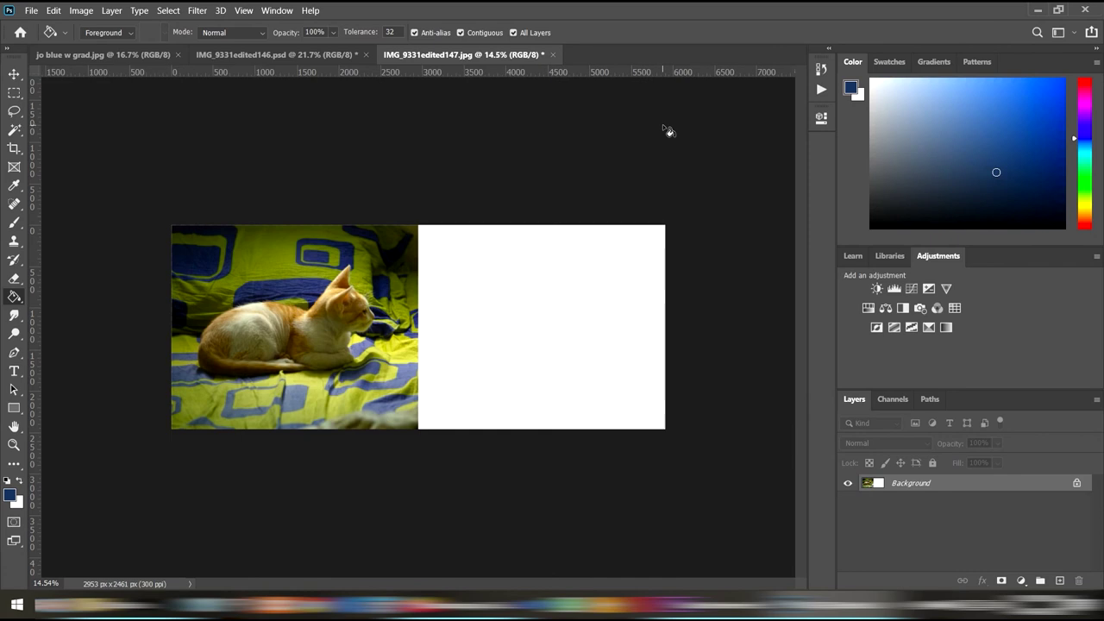
Fill the blank right half of the canvas with dark teal using the Paint Bucket
click(581, 334)
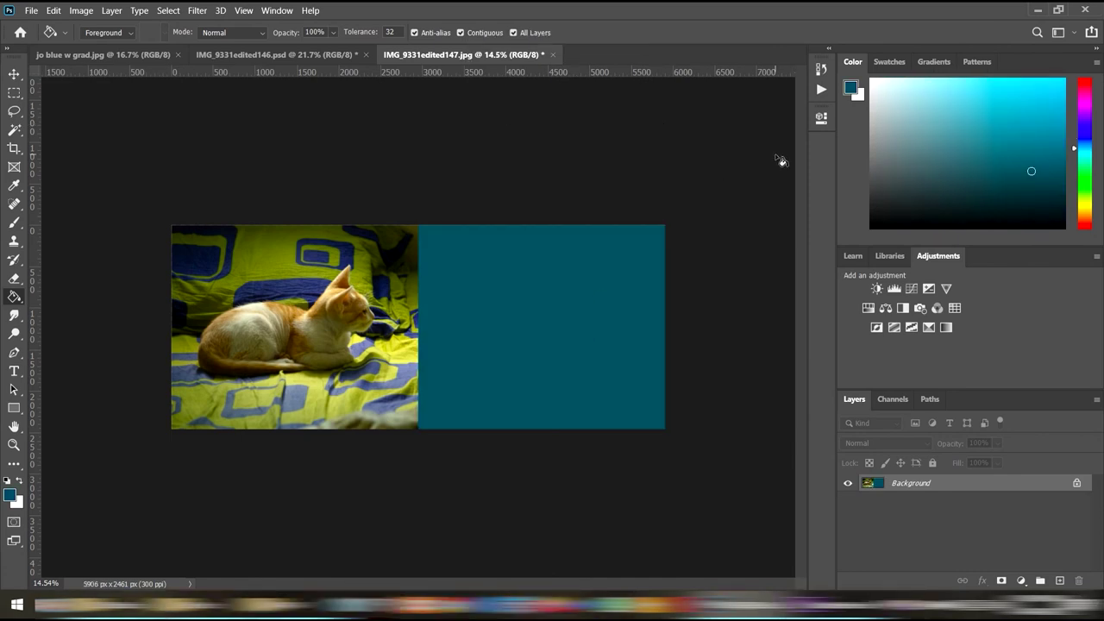